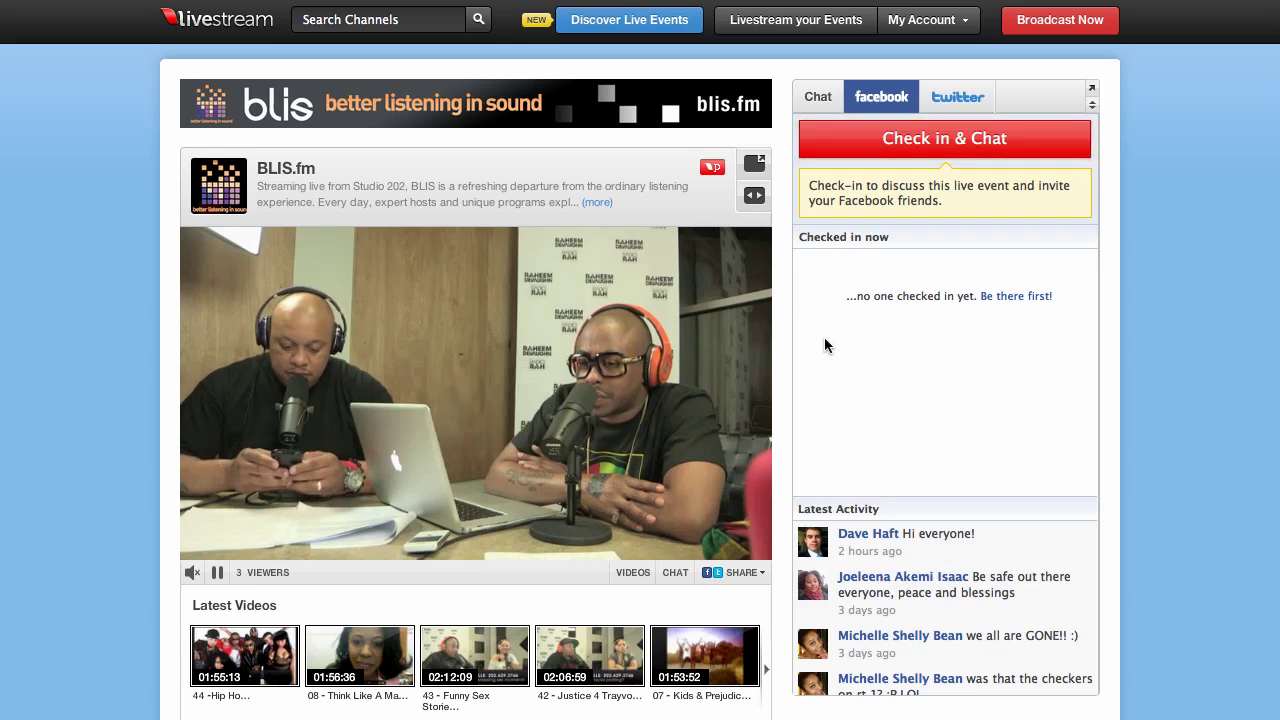
Scroll through the Livestream home page's recommended and followed-account event cards
{"action": "scroll", "coordinate": [1075, 406], "scroll_direction": "down", "scroll_amount": 2}
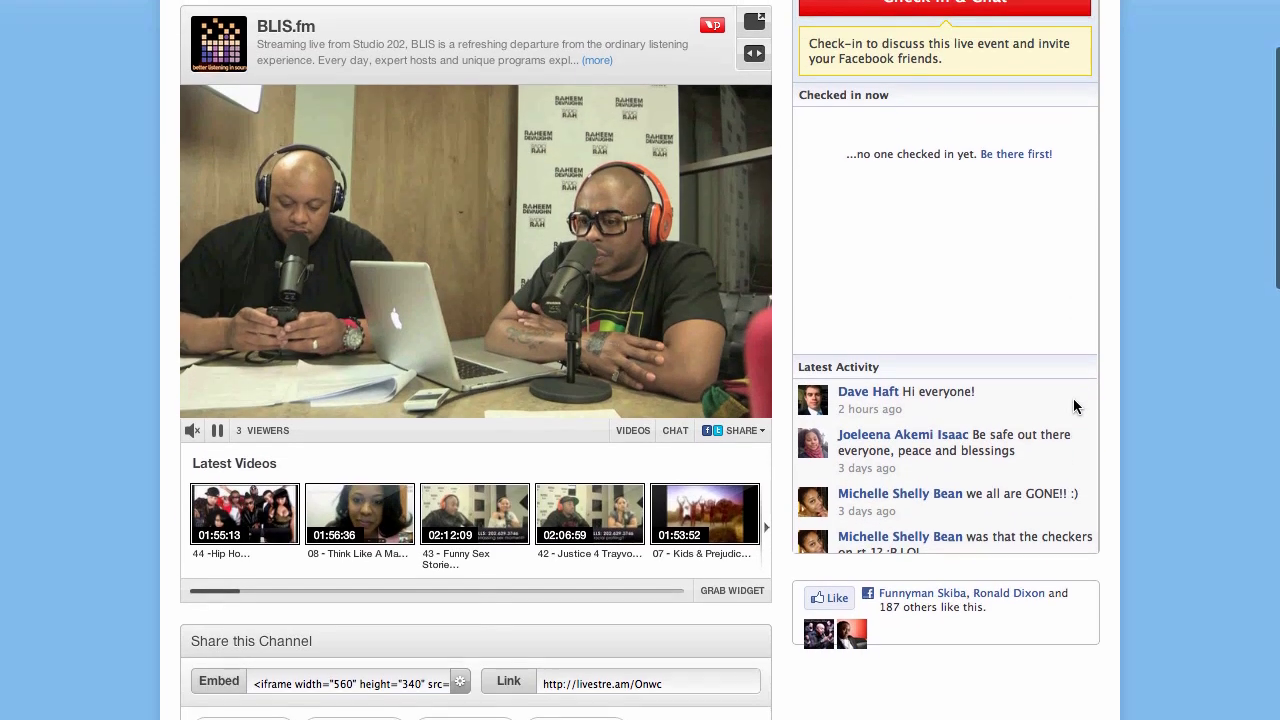
{"action": "scroll", "coordinate": [1074, 403], "scroll_direction": "up", "scroll_amount": 3}
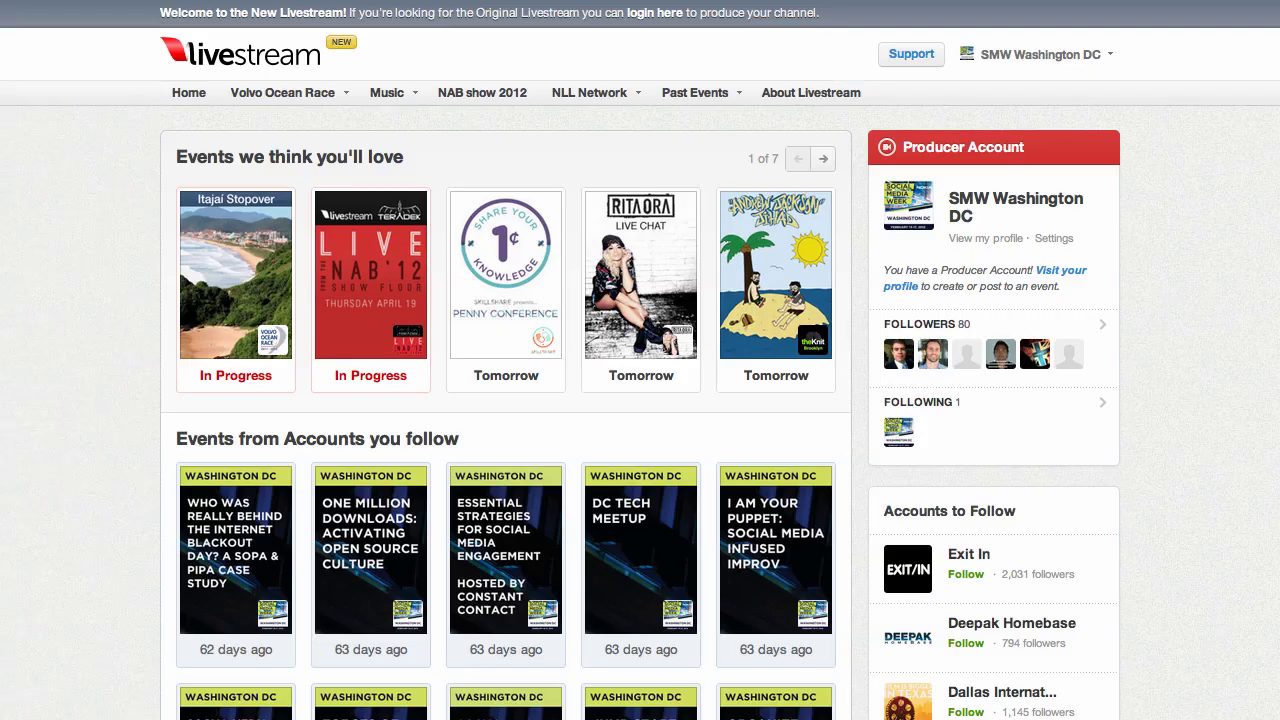
{"action": "scroll", "coordinate": [1199, 357], "scroll_direction": "down", "scroll_amount": 4}
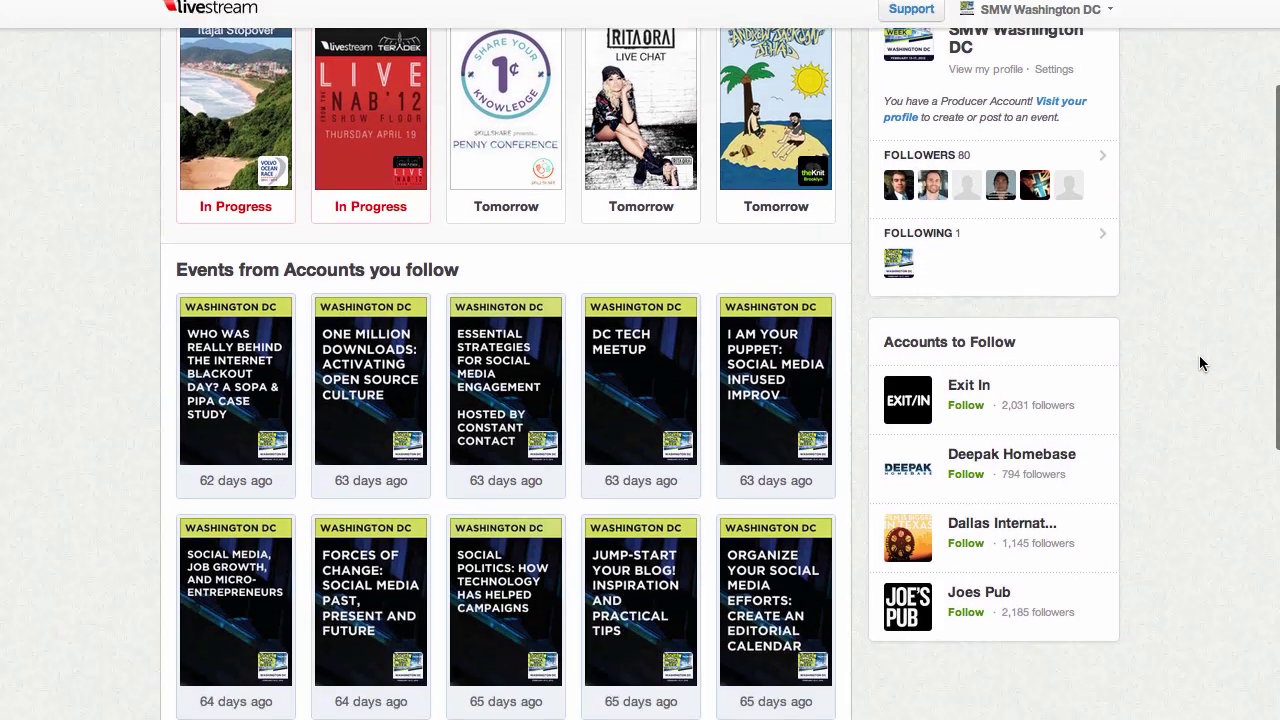
{"action": "scroll", "coordinate": [1200, 362], "scroll_direction": "up", "scroll_amount": 1}
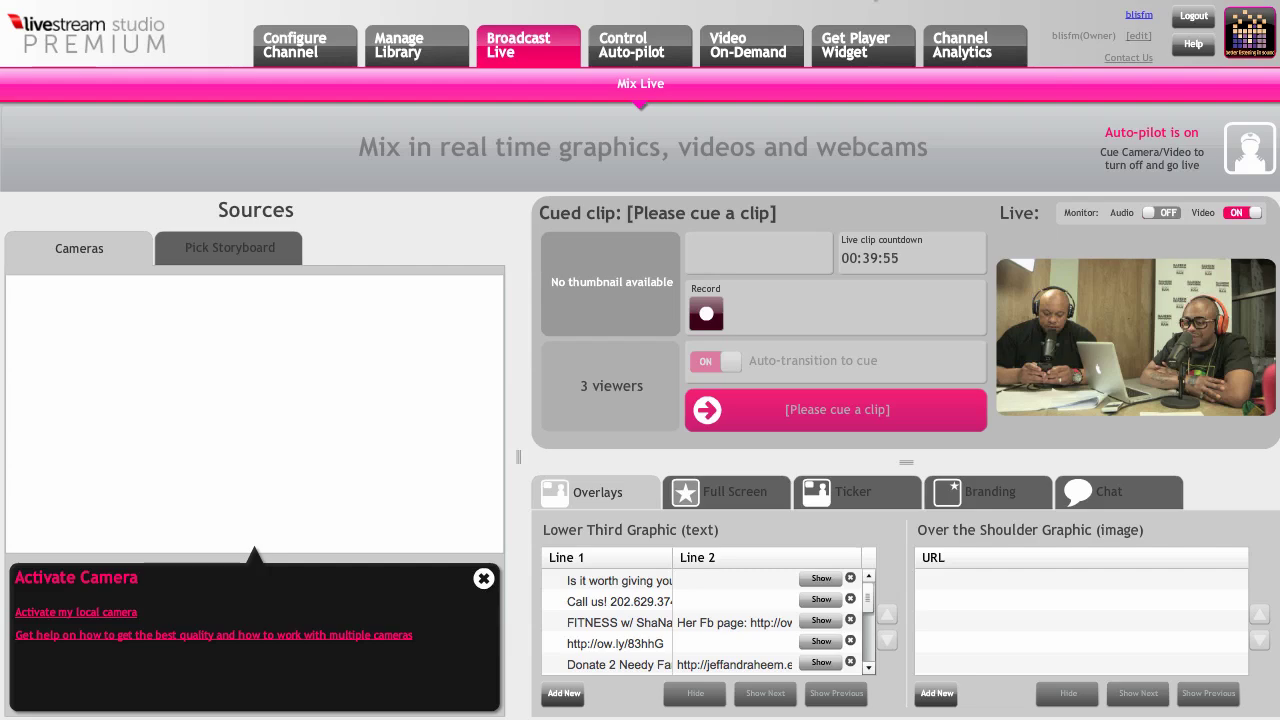
View hourly Channel Analytics graphs for 04/17/2012–04/19/2012 with Overview, Geolocation and Content tables
{"action": "left_click", "coordinate": [1004, 62]}
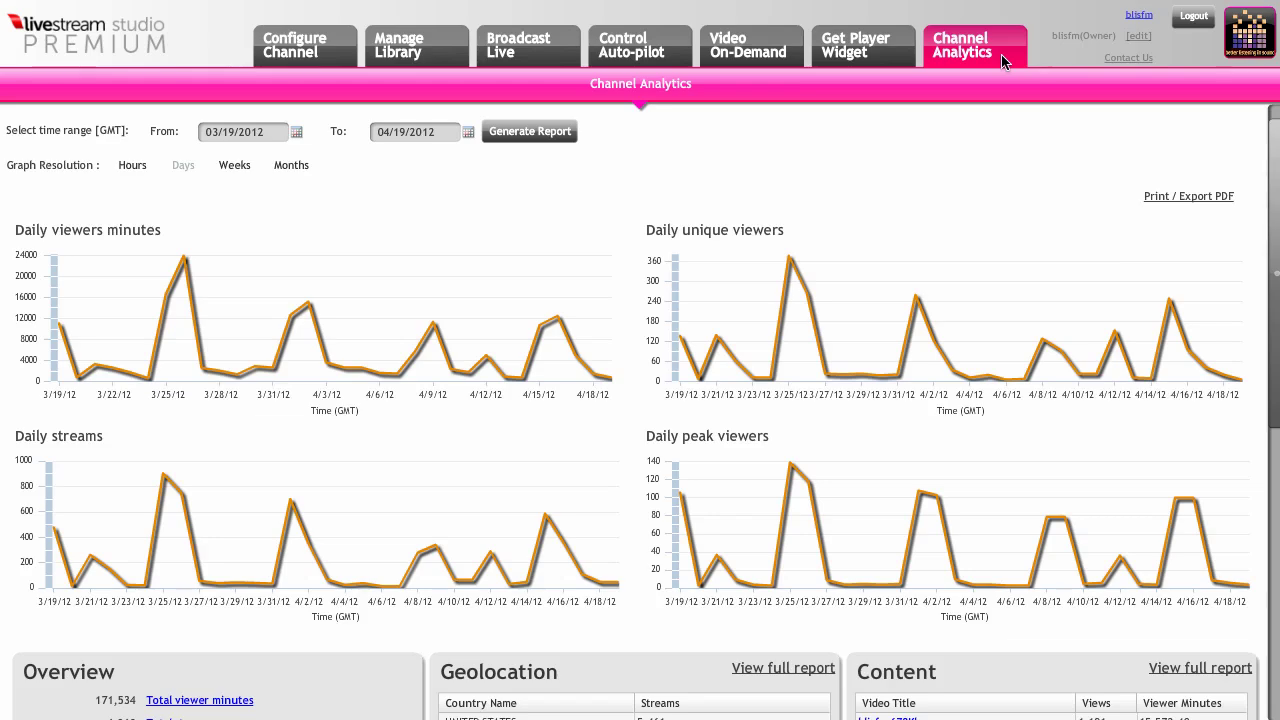
{"action": "left_click", "coordinate": [131, 170]}
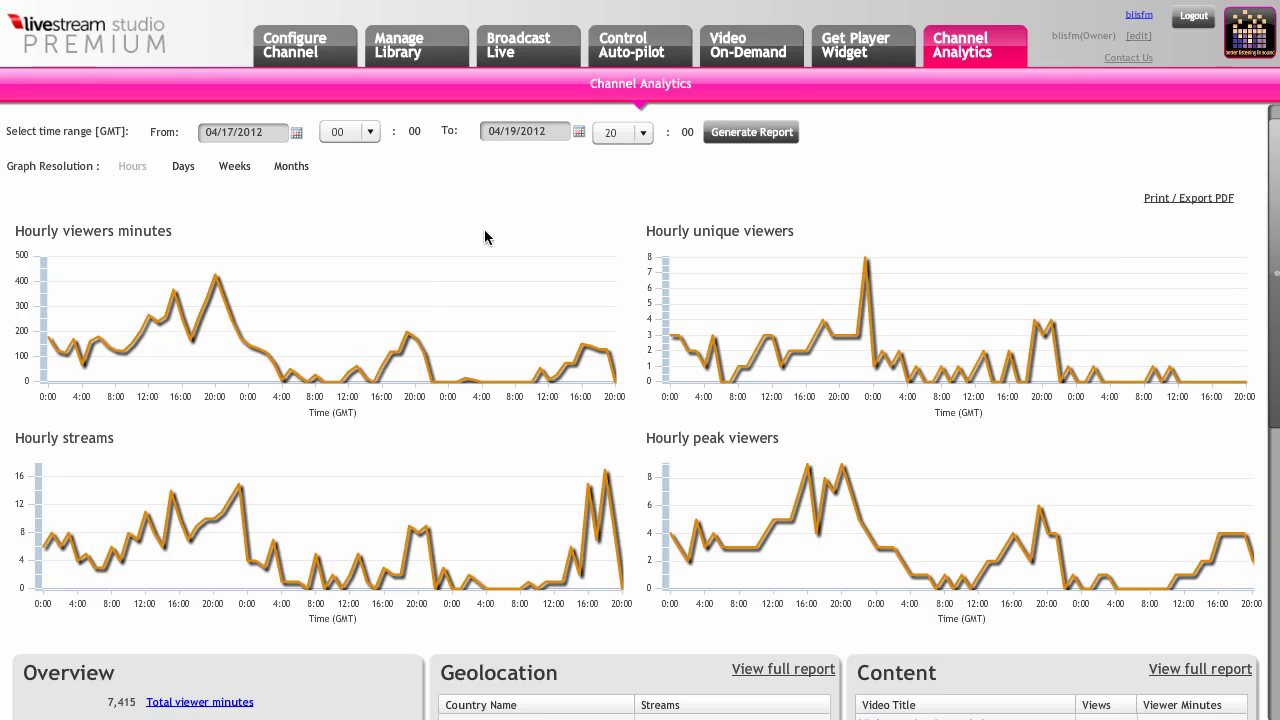
{"action": "scroll", "coordinate": [484, 237], "scroll_direction": "down", "scroll_amount": 5}
{"action": "scroll", "coordinate": [484, 237], "scroll_direction": "up", "scroll_amount": 3}
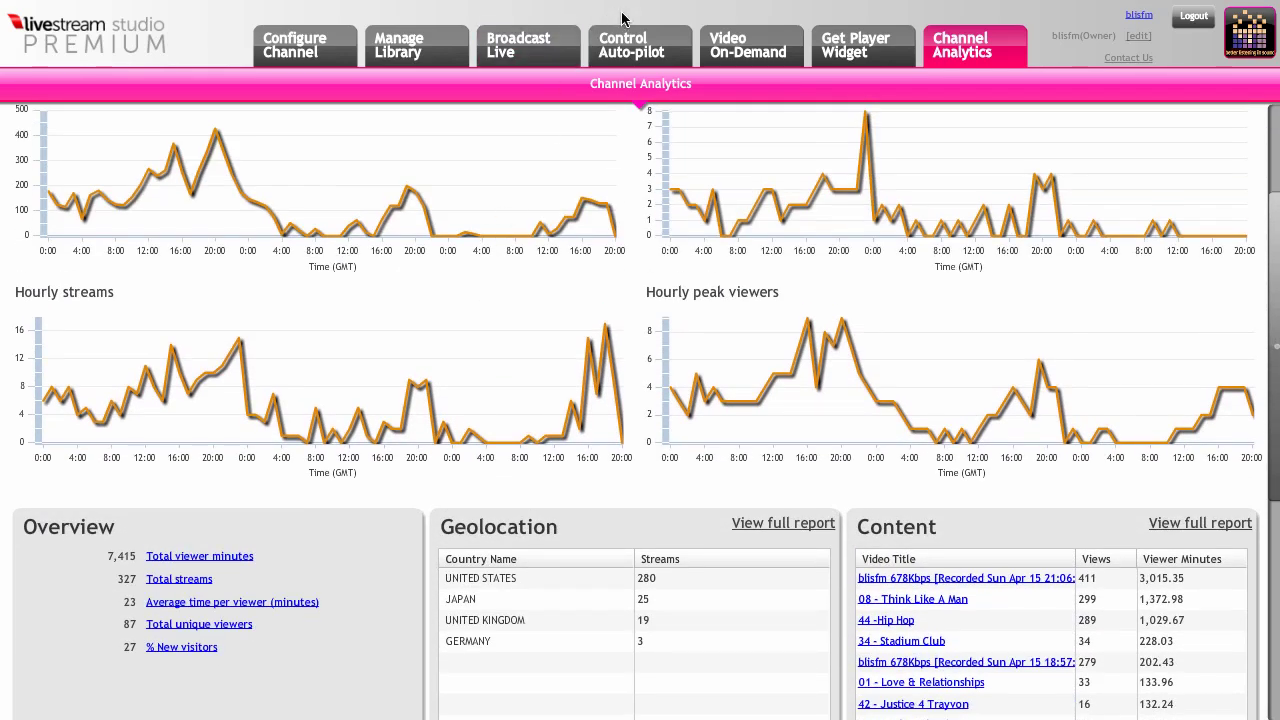
{"action": "left_click", "coordinate": [642, 47]}
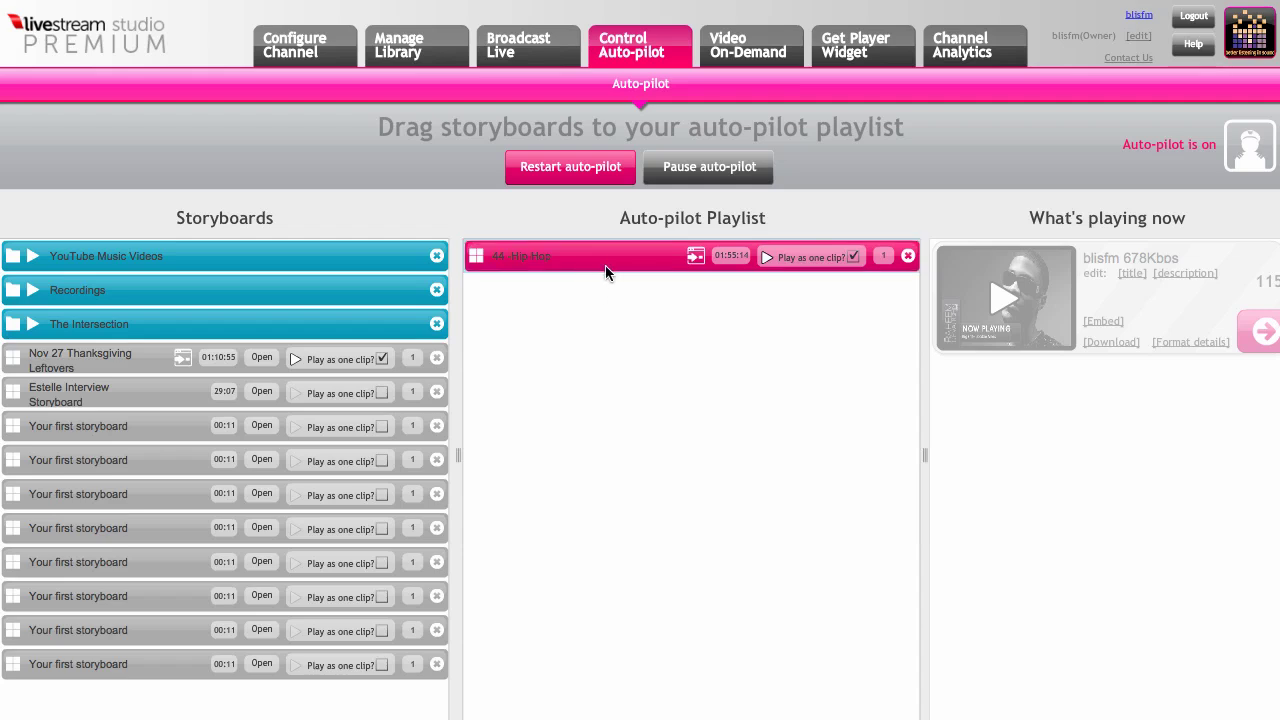
Return from the 44 - Hip Hop auto-pilot playlist to the Broadcast Live mixing page
{"action": "left_click", "coordinate": [547, 55]}
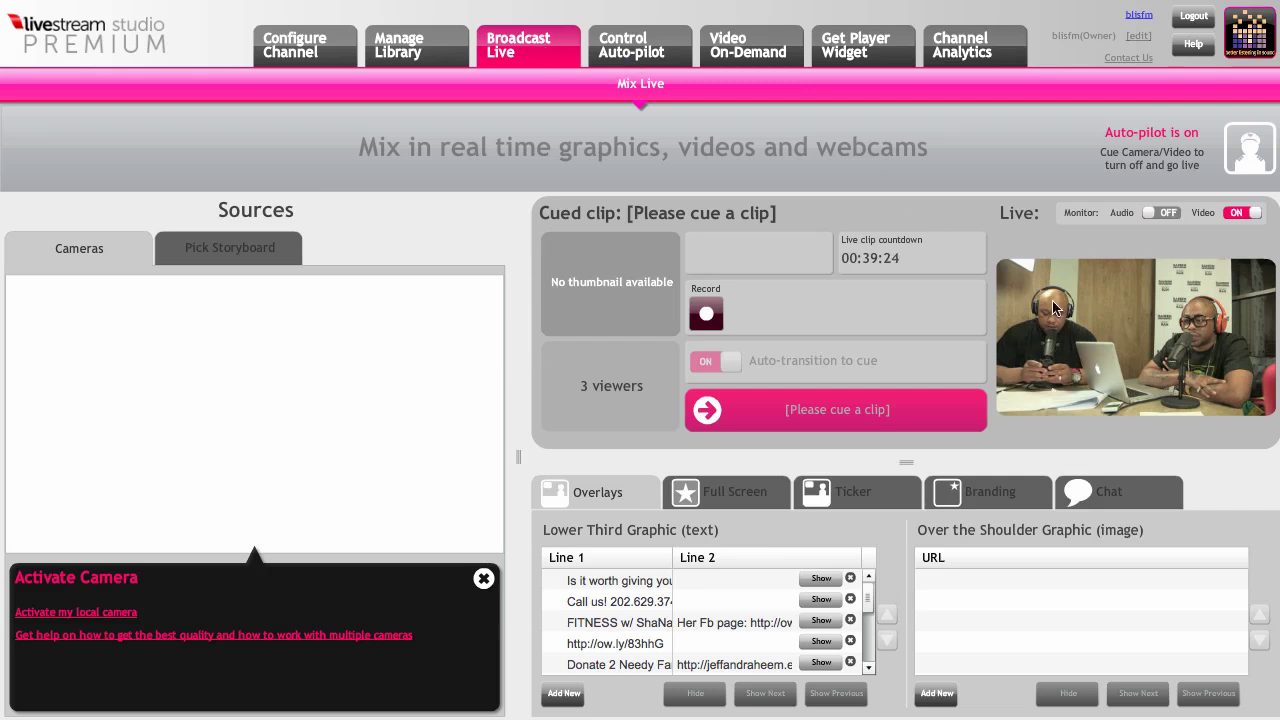
Show the DC ticket-promotion lower-third over the live video, then hide it again
{"action": "scroll", "coordinate": [748, 624], "scroll_direction": "down", "scroll_amount": 3}
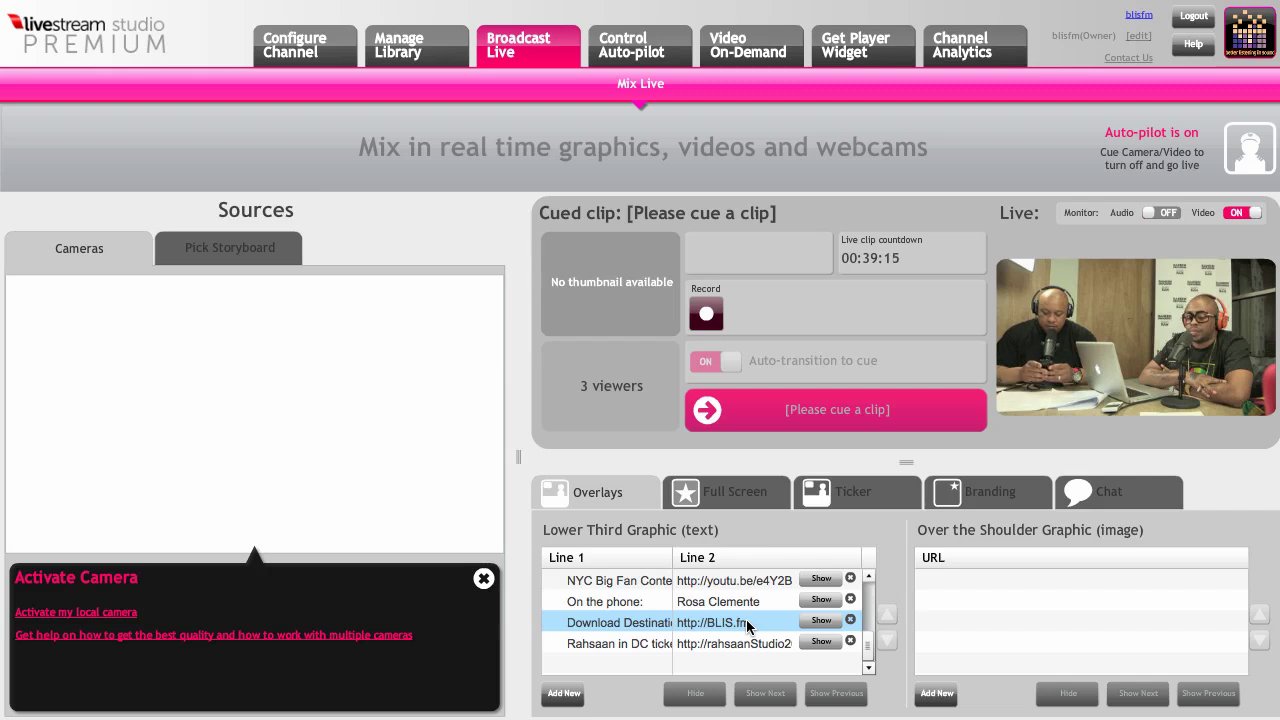
{"action": "left_click", "coordinate": [735, 644]}
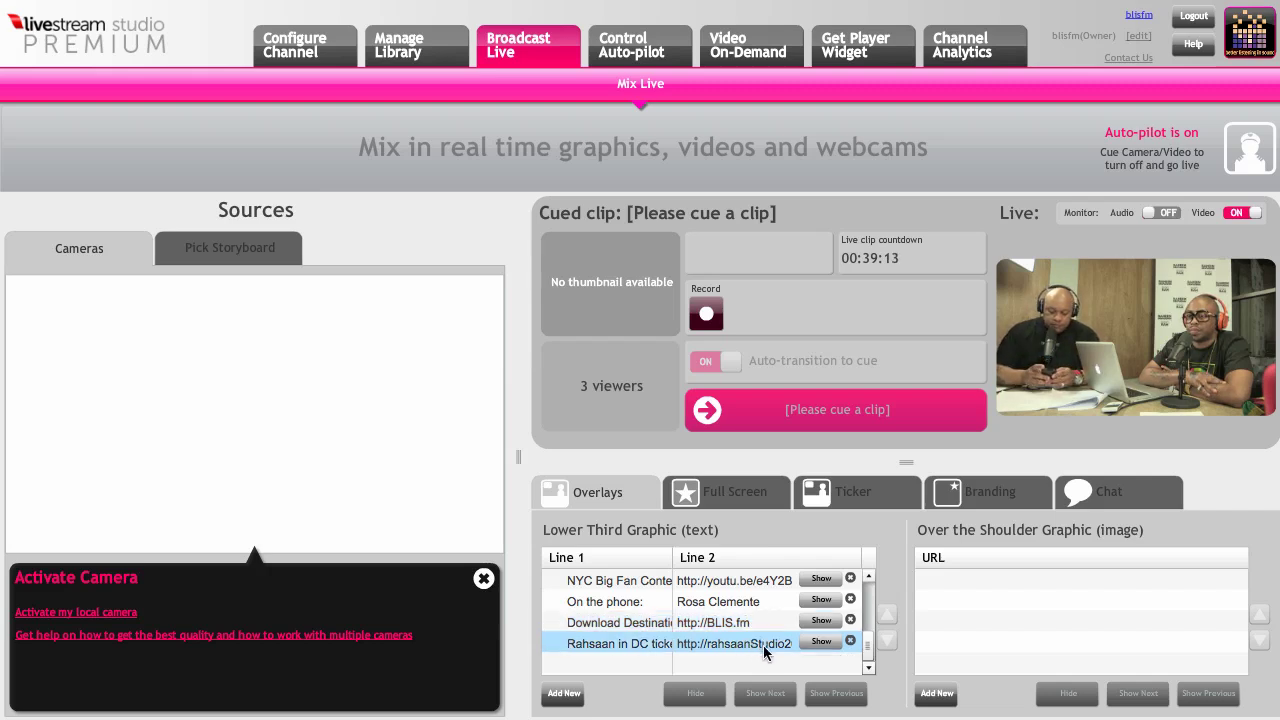
{"action": "left_click", "coordinate": [822, 641]}
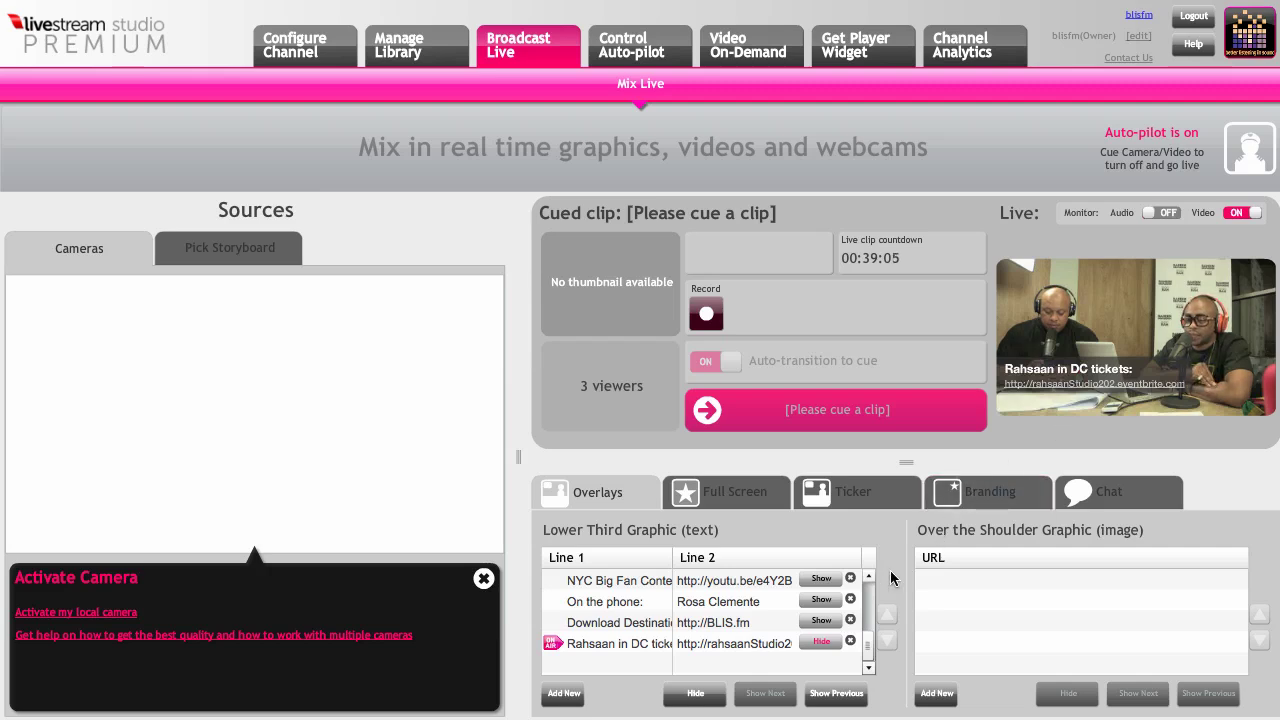
{"action": "left_click", "coordinate": [821, 621]}
{"action": "left_click", "coordinate": [822, 640]}
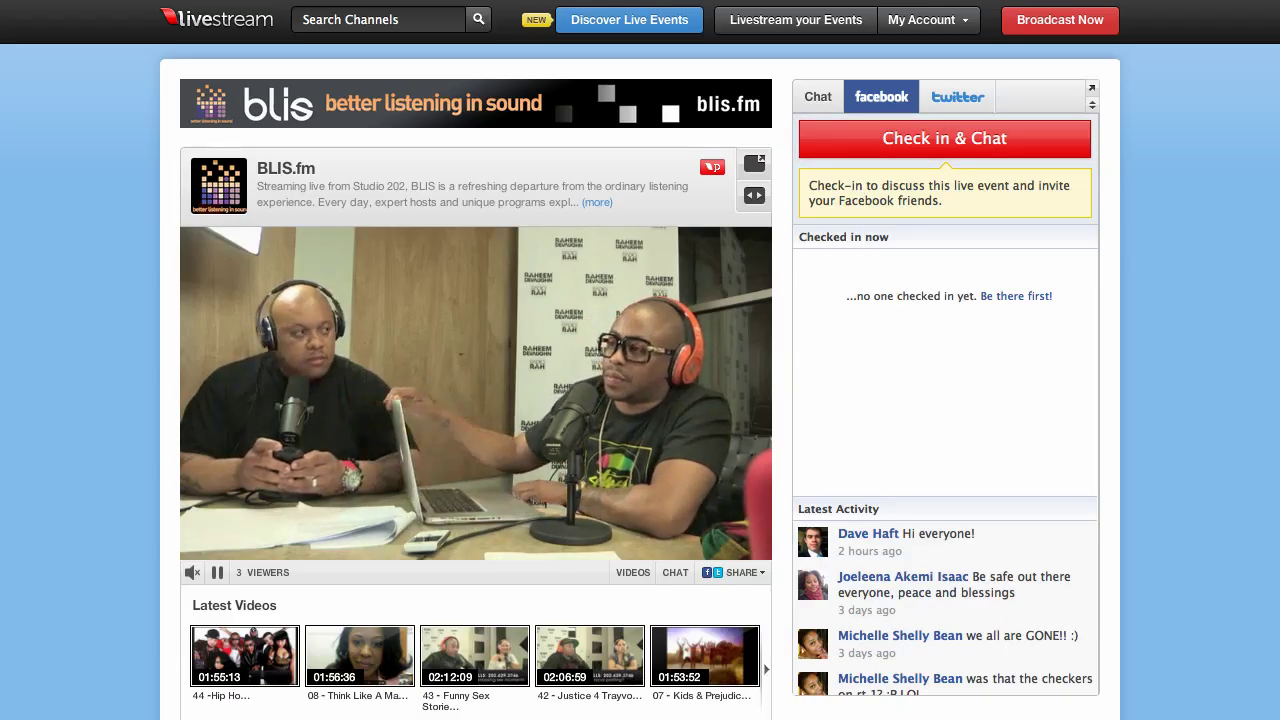
Play the 44 -Hip Hop recording and seek ahead to about 01:19:31
{"action": "mouse_move", "coordinate": [224, 545]}
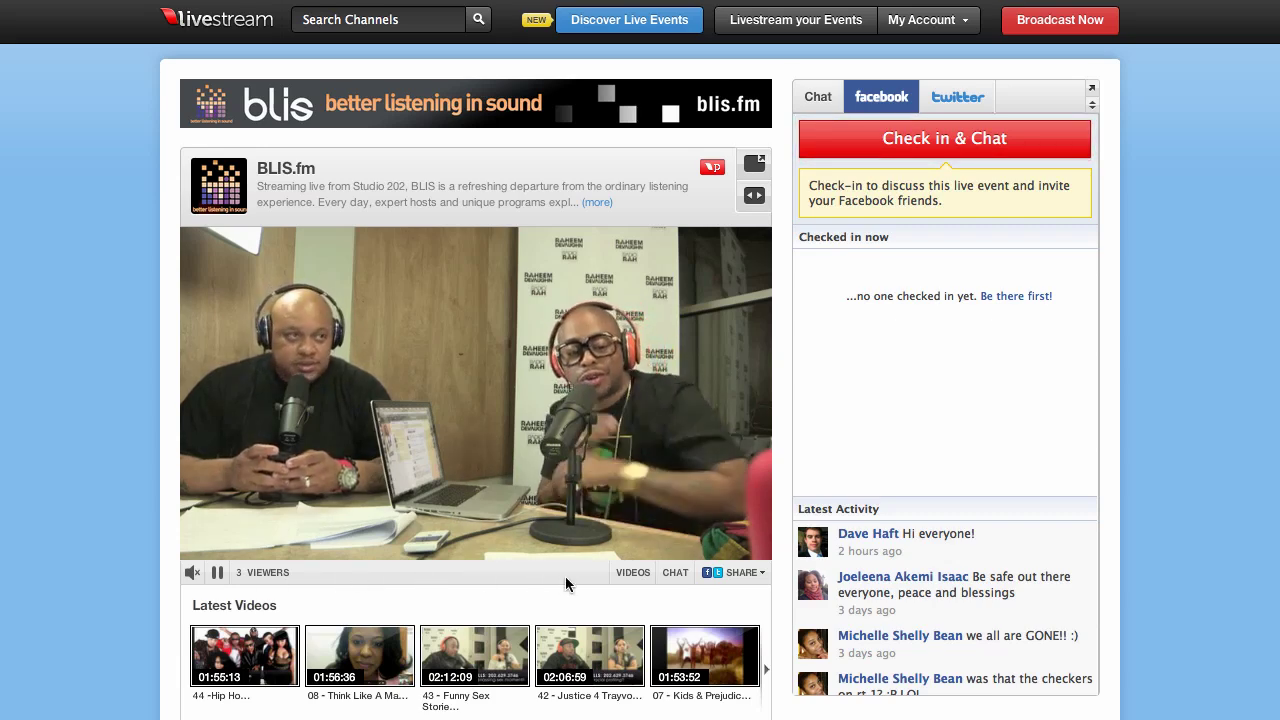
{"action": "left_click", "coordinate": [249, 658]}
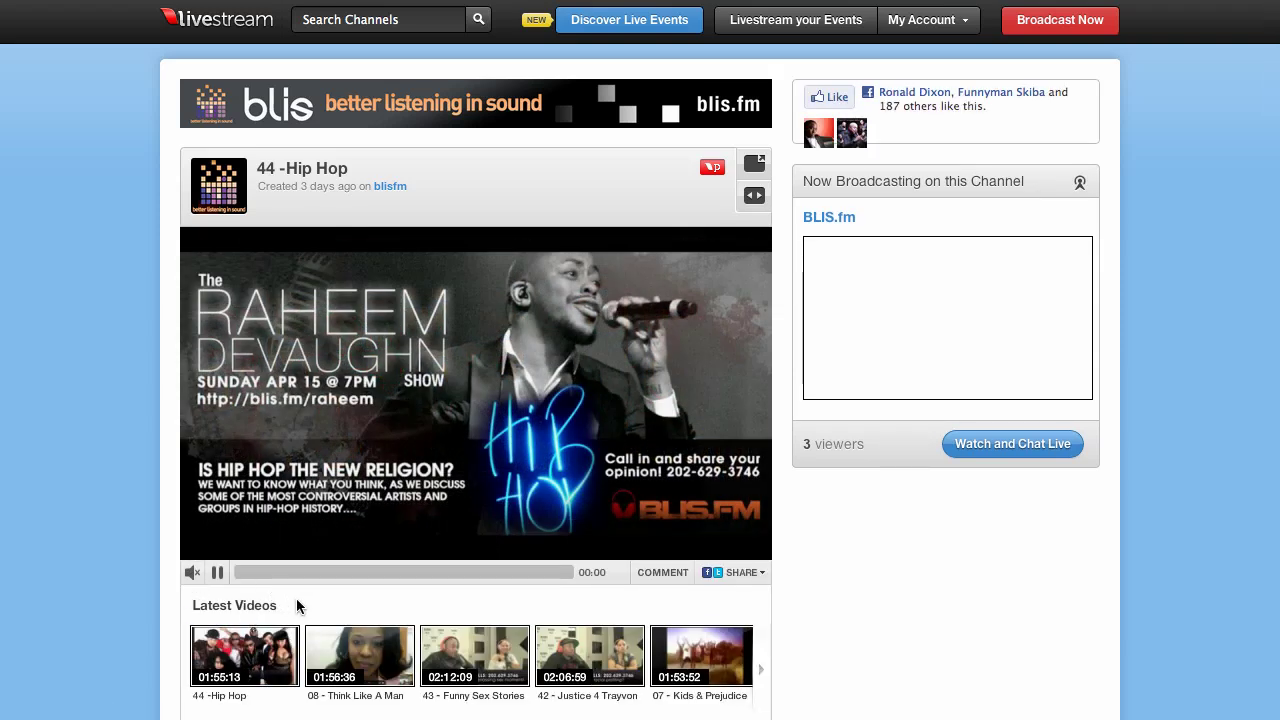
{"action": "left_click", "coordinate": [314, 579]}
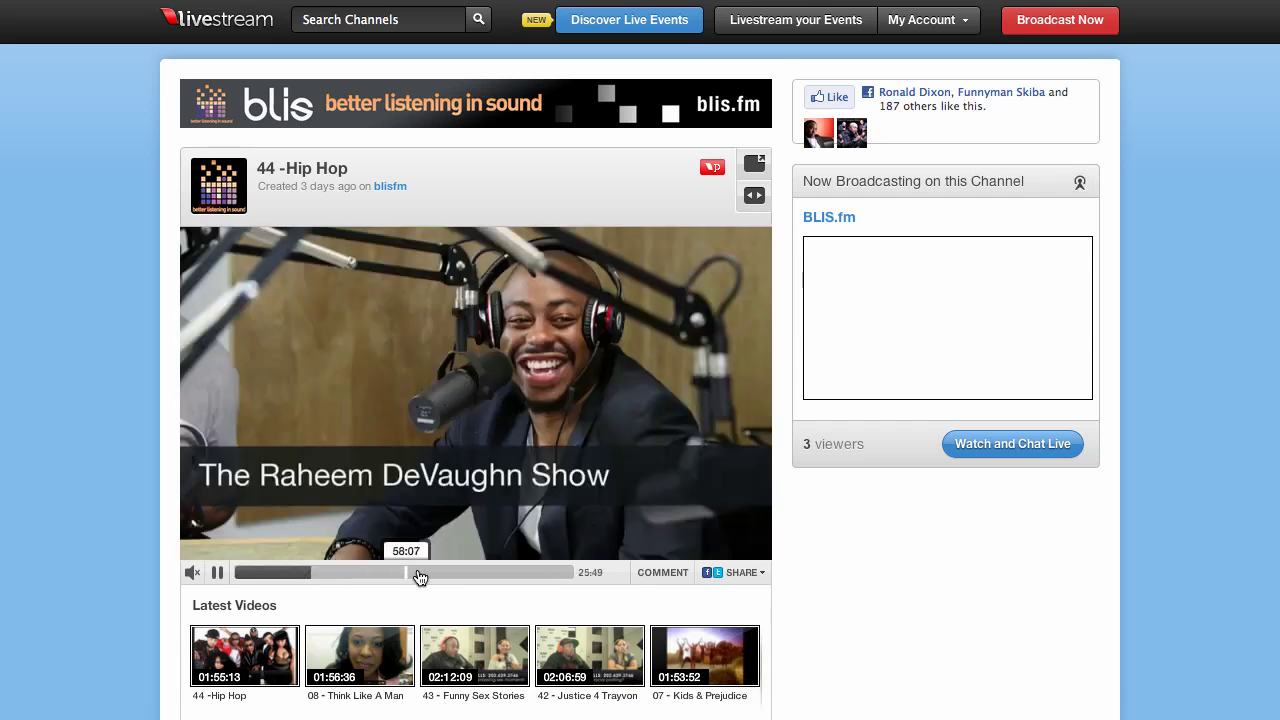
{"action": "left_click", "coordinate": [469, 578]}
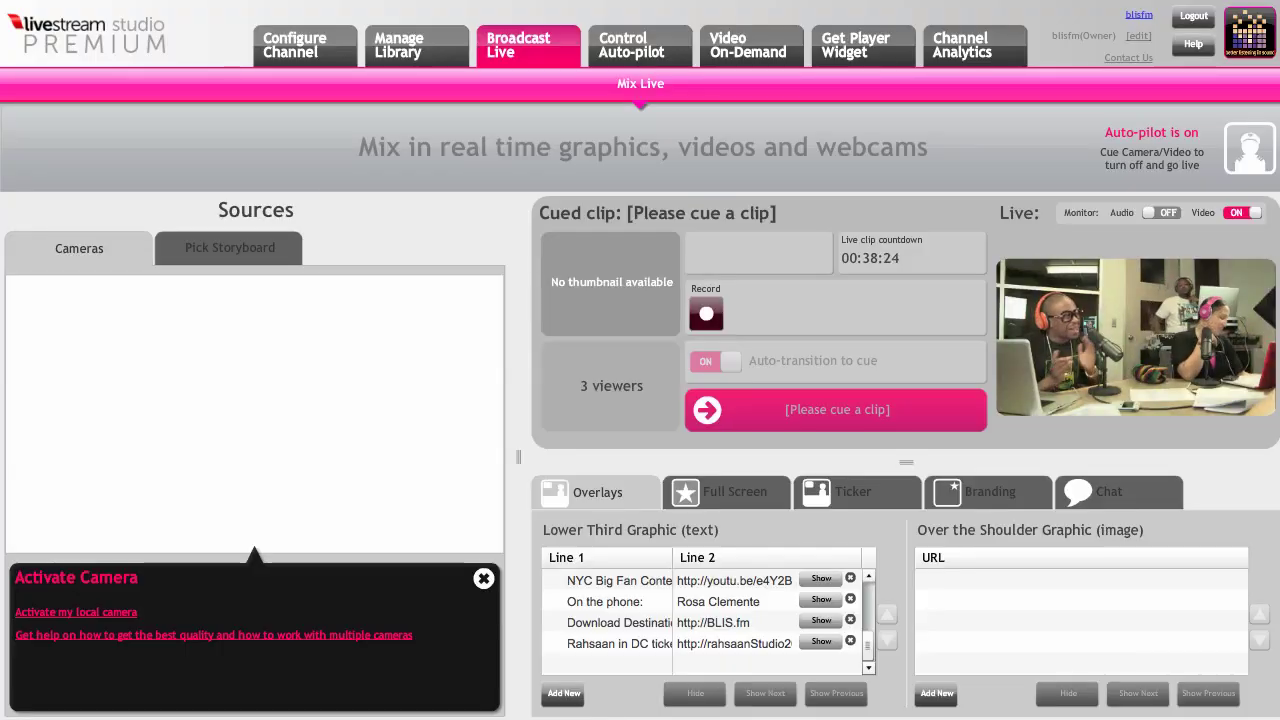
Open Manage Video On-Demand, listing storyboards and The Intersection public library
{"action": "left_click", "coordinate": [770, 55]}
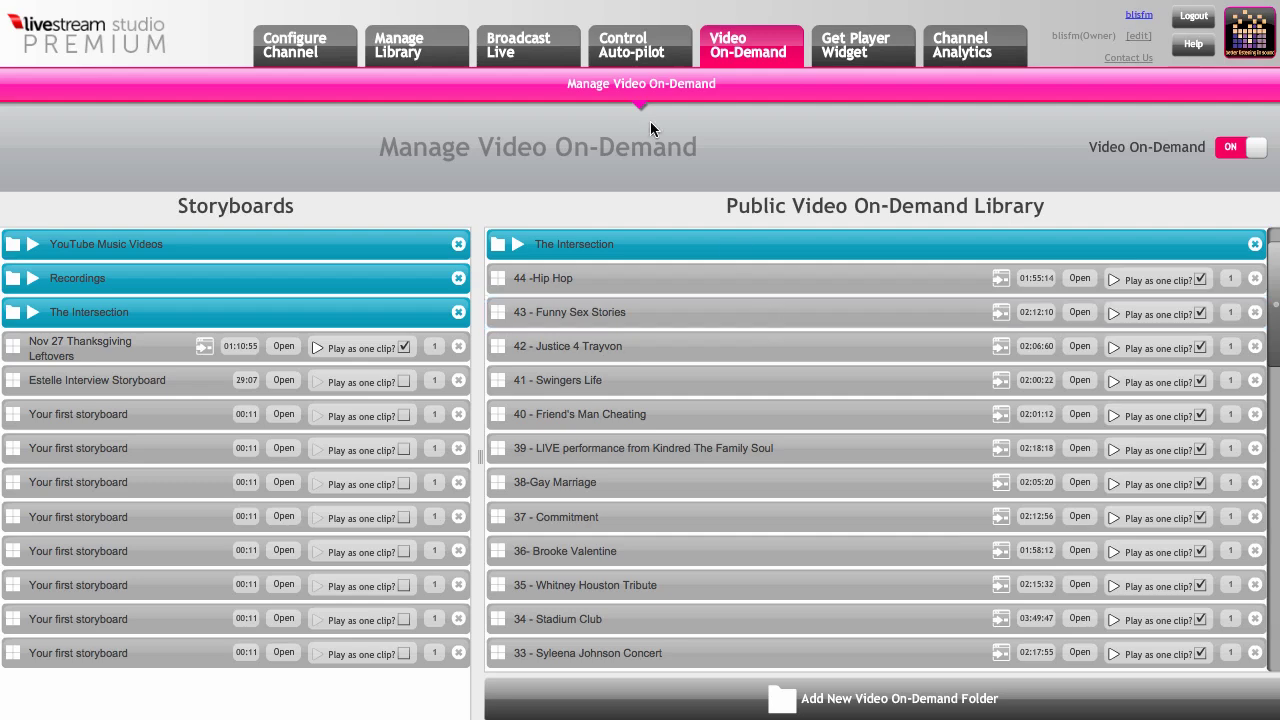
Open the library's Import from the Web page, then the Get Player Widget page
{"action": "left_click", "coordinate": [421, 57]}
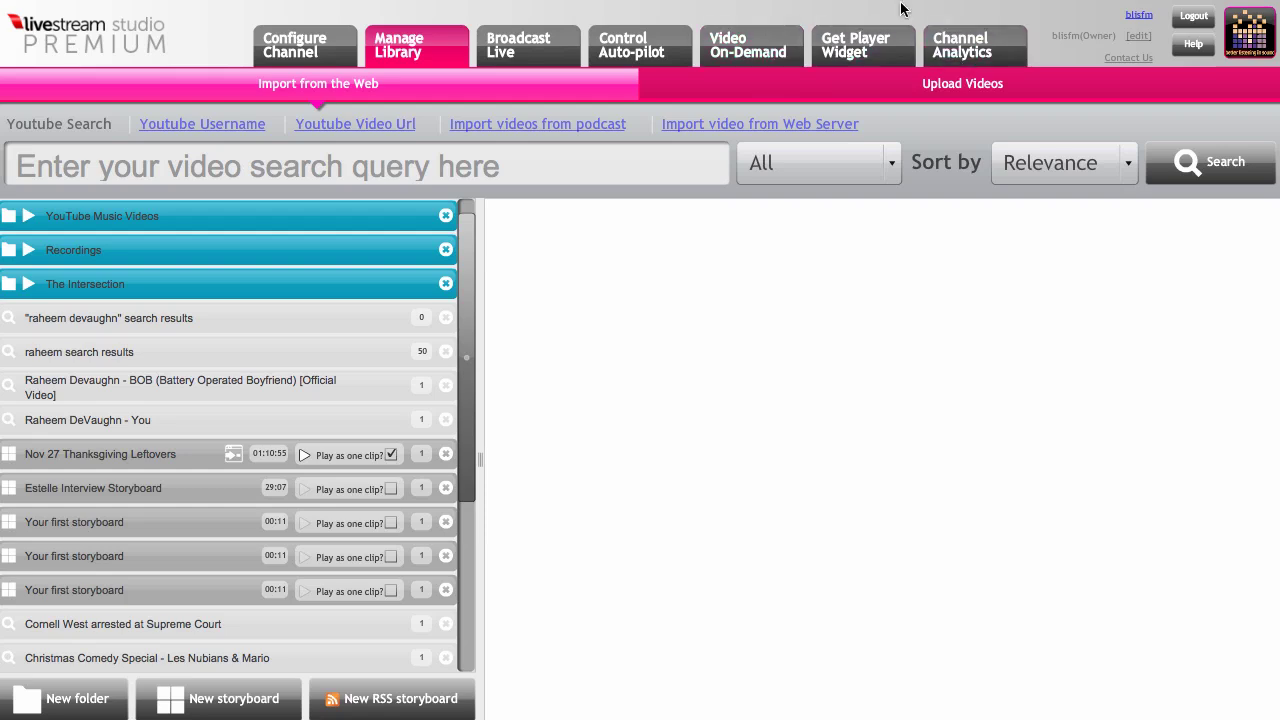
{"action": "left_click", "coordinate": [860, 54]}
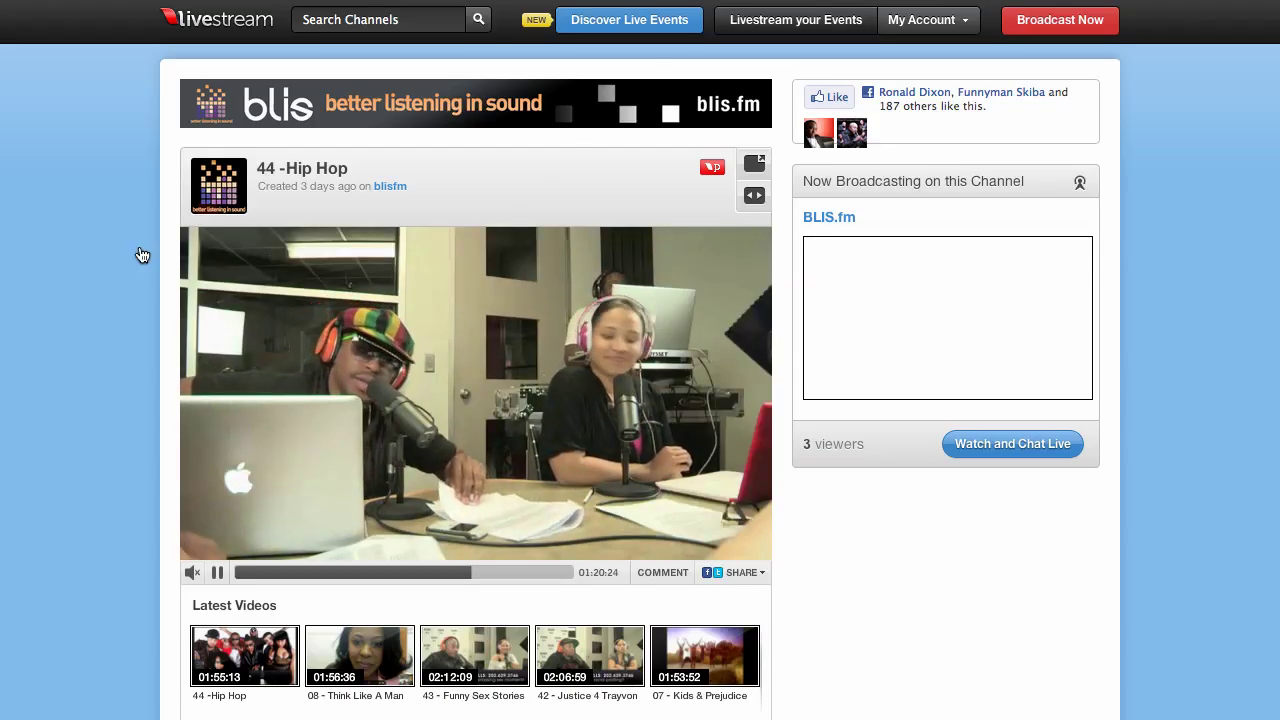
Go through the BLIS shows list to The Intersection show page
{"action": "scroll", "coordinate": [139, 251], "scroll_direction": "down", "scroll_amount": 2}
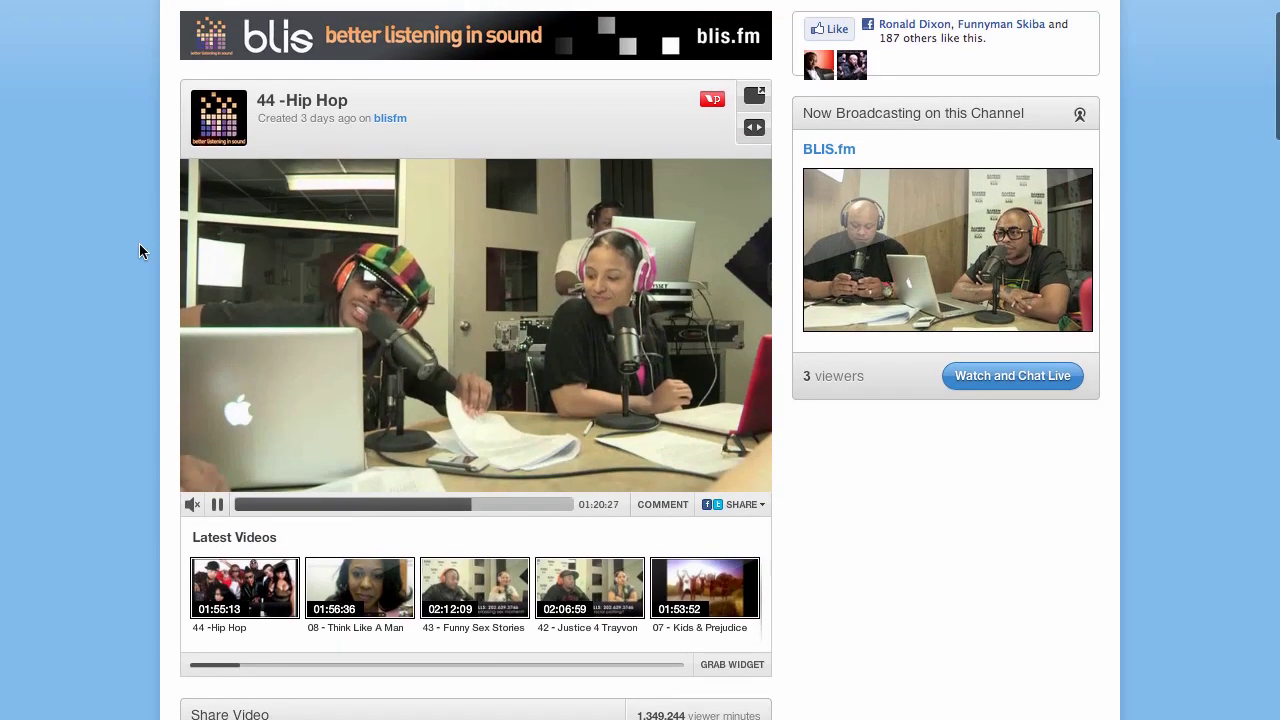
{"action": "scroll", "coordinate": [139, 251], "scroll_direction": "down", "scroll_amount": 1}
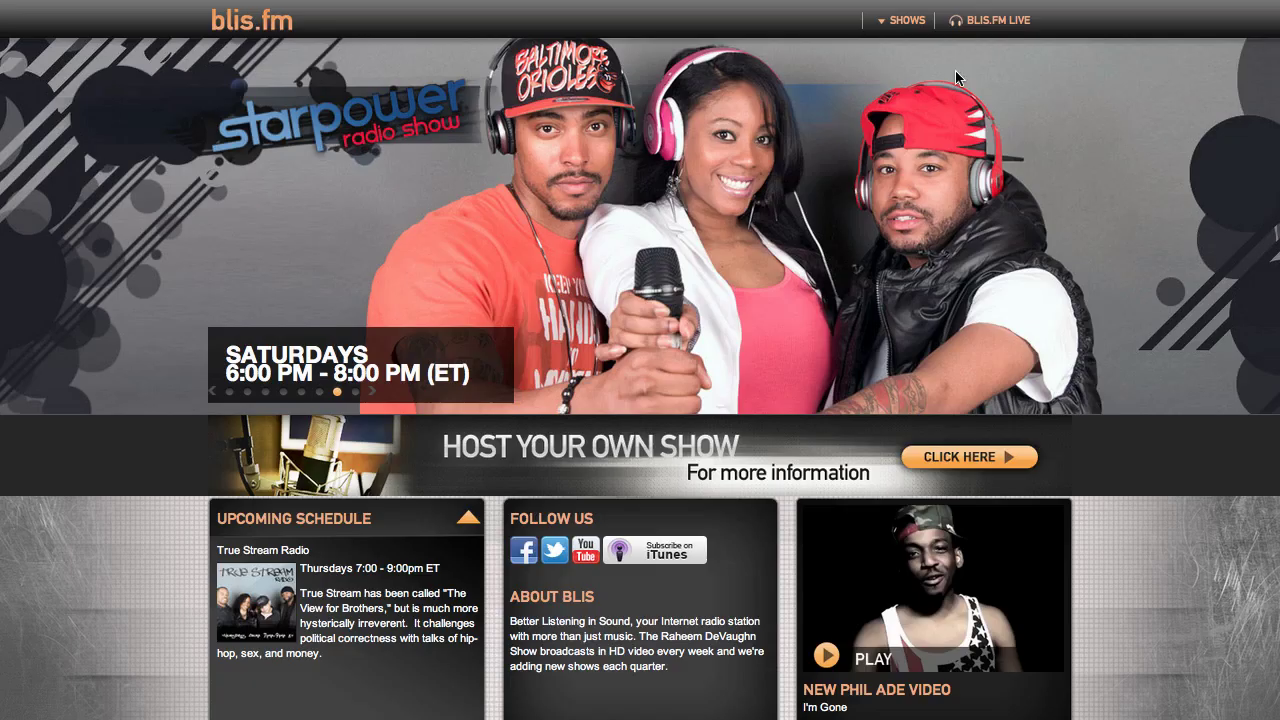
{"action": "left_click", "coordinate": [905, 20]}
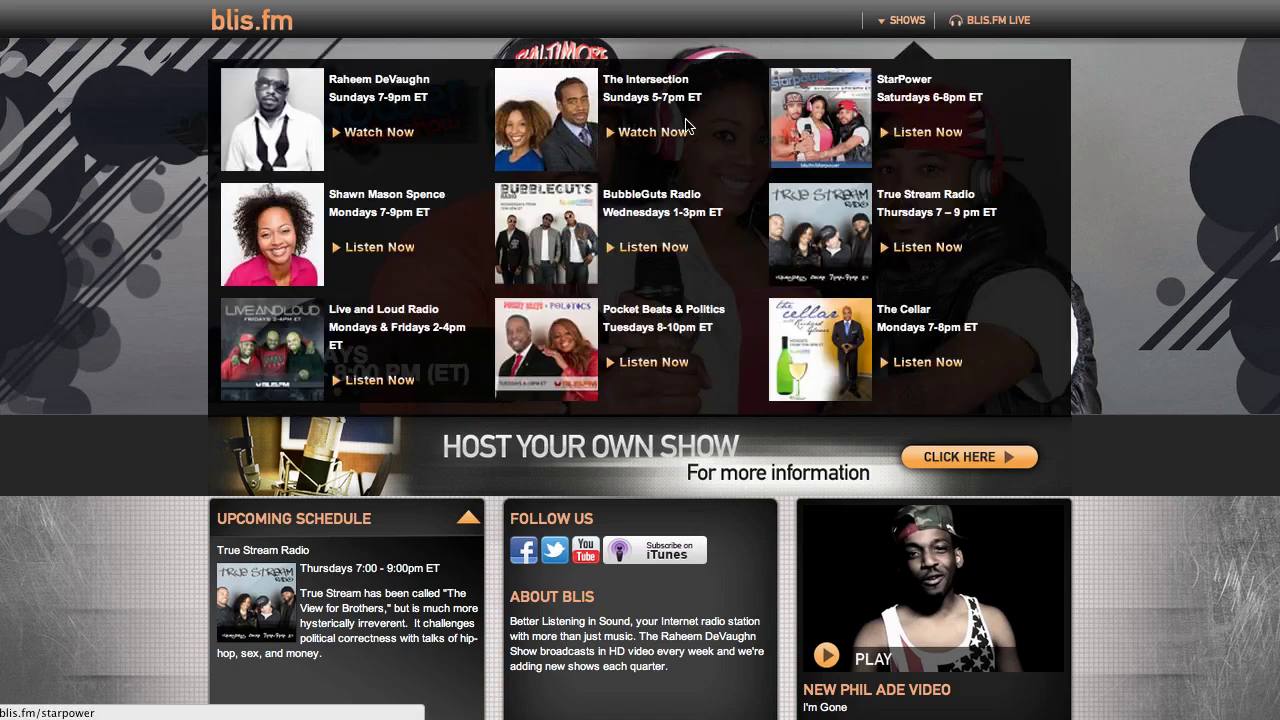
{"action": "left_click", "coordinate": [557, 128]}
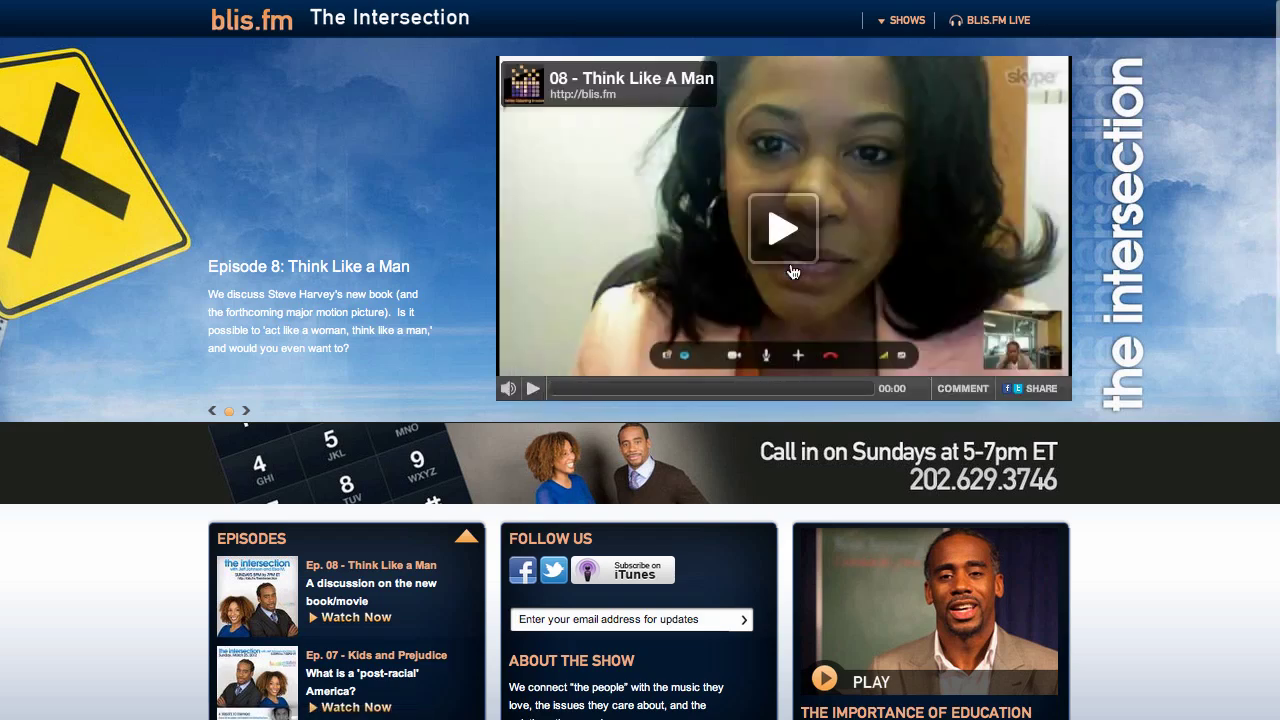
Play Episode 8: Think Like a Man, skip to the guest's Skype interview, and mute it
{"action": "left_click", "coordinate": [776, 236]}
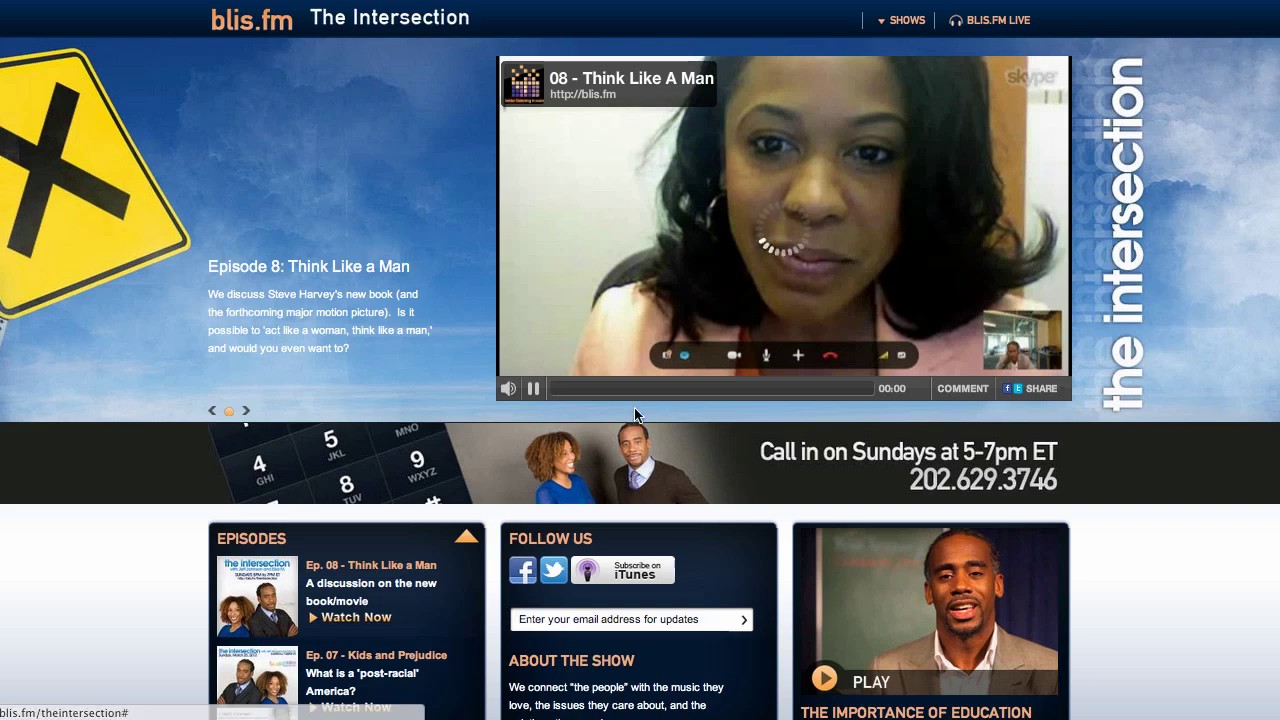
{"action": "left_click", "coordinate": [702, 389]}
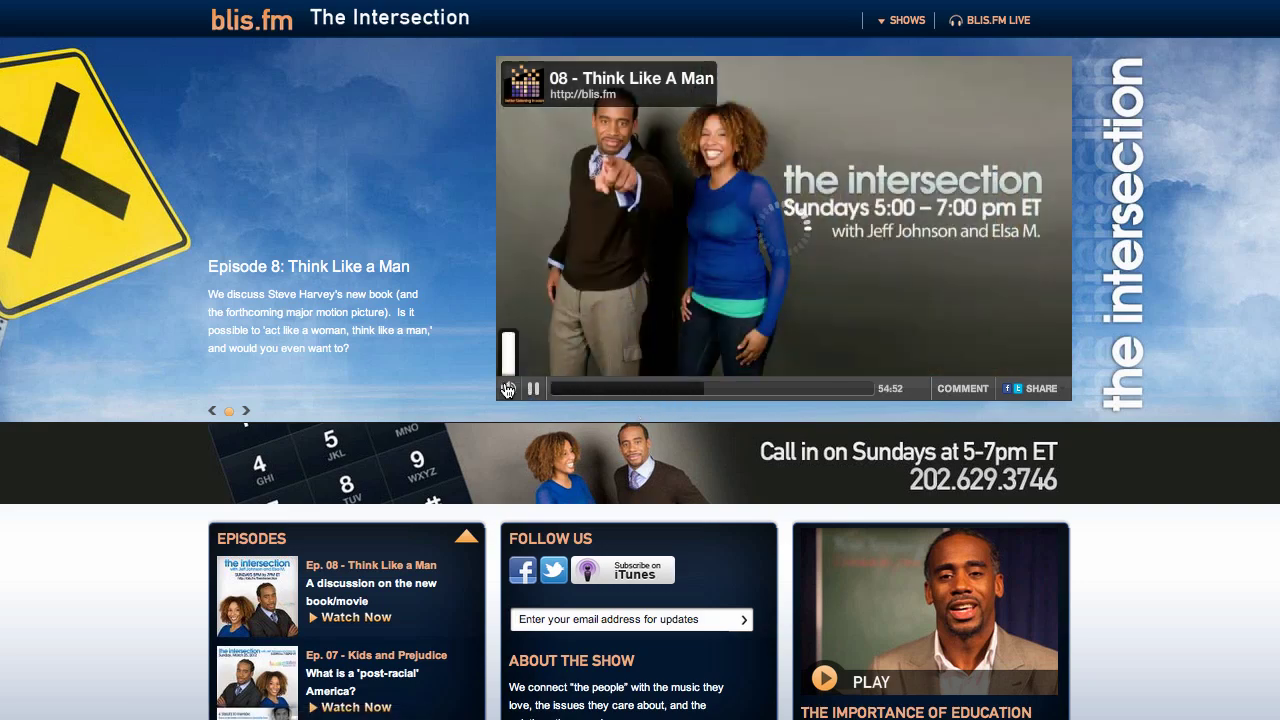
{"action": "left_click", "coordinate": [507, 389]}
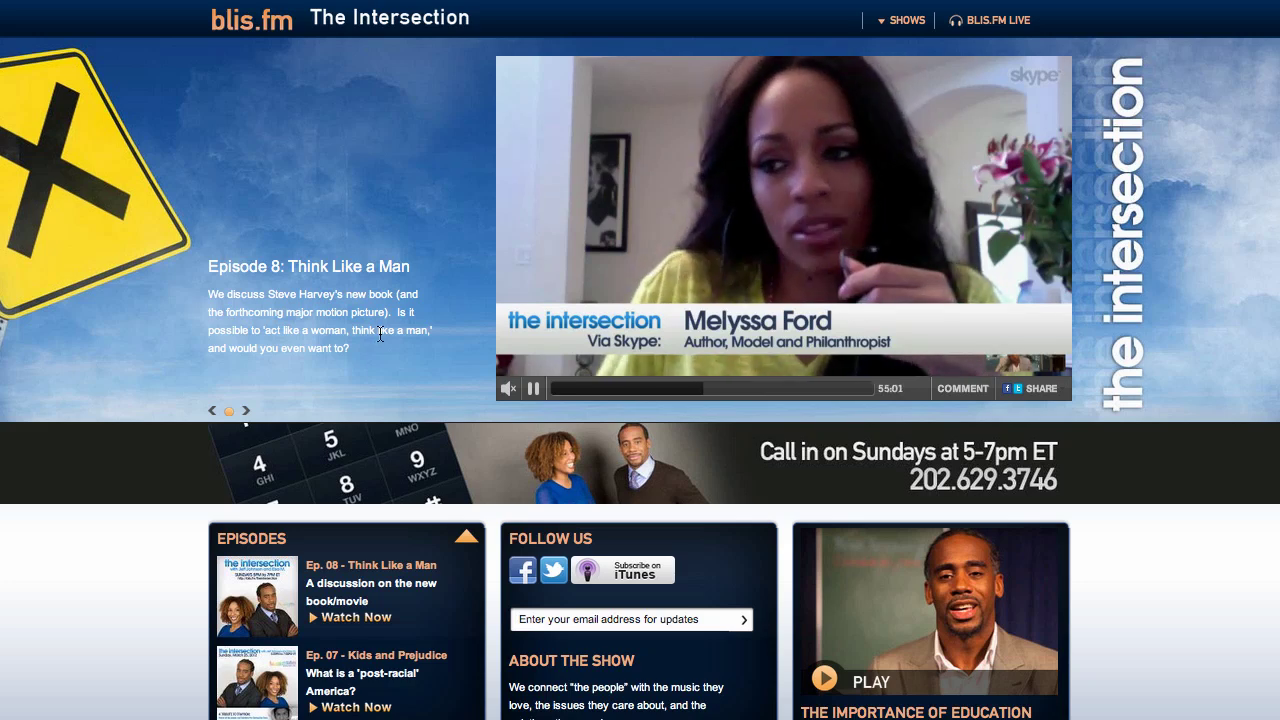
{"action": "mouse_move", "coordinate": [901, 185]}
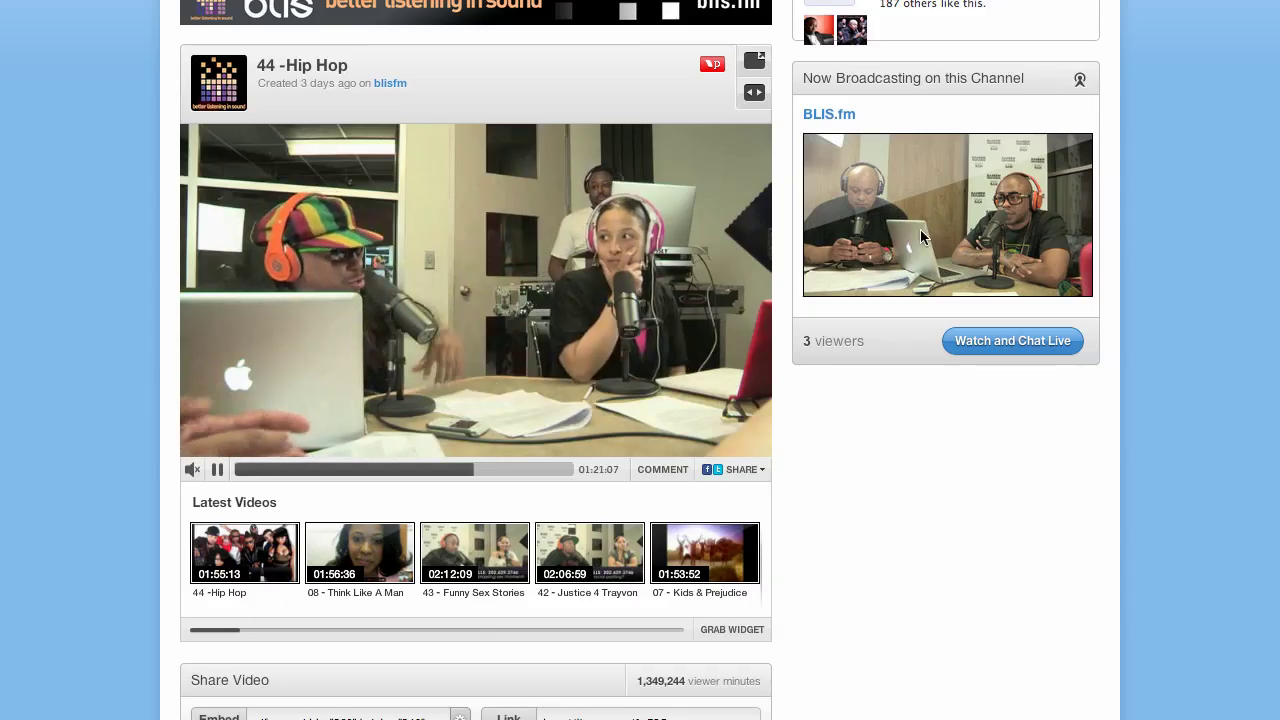
Open the BLIS.fm live channel, mute its stream and check in to chat, skipping invites
{"action": "scroll", "coordinate": [1031, 300], "scroll_direction": "up", "scroll_amount": 3}
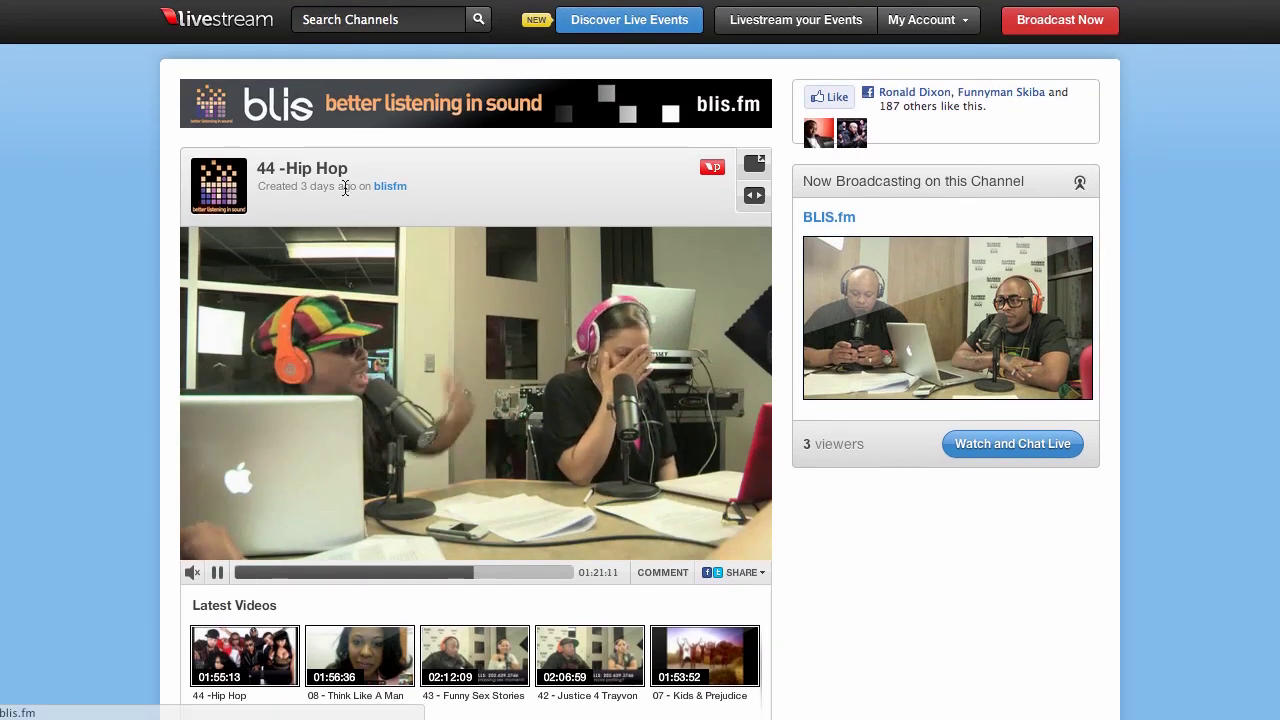
{"action": "left_click", "coordinate": [392, 187]}
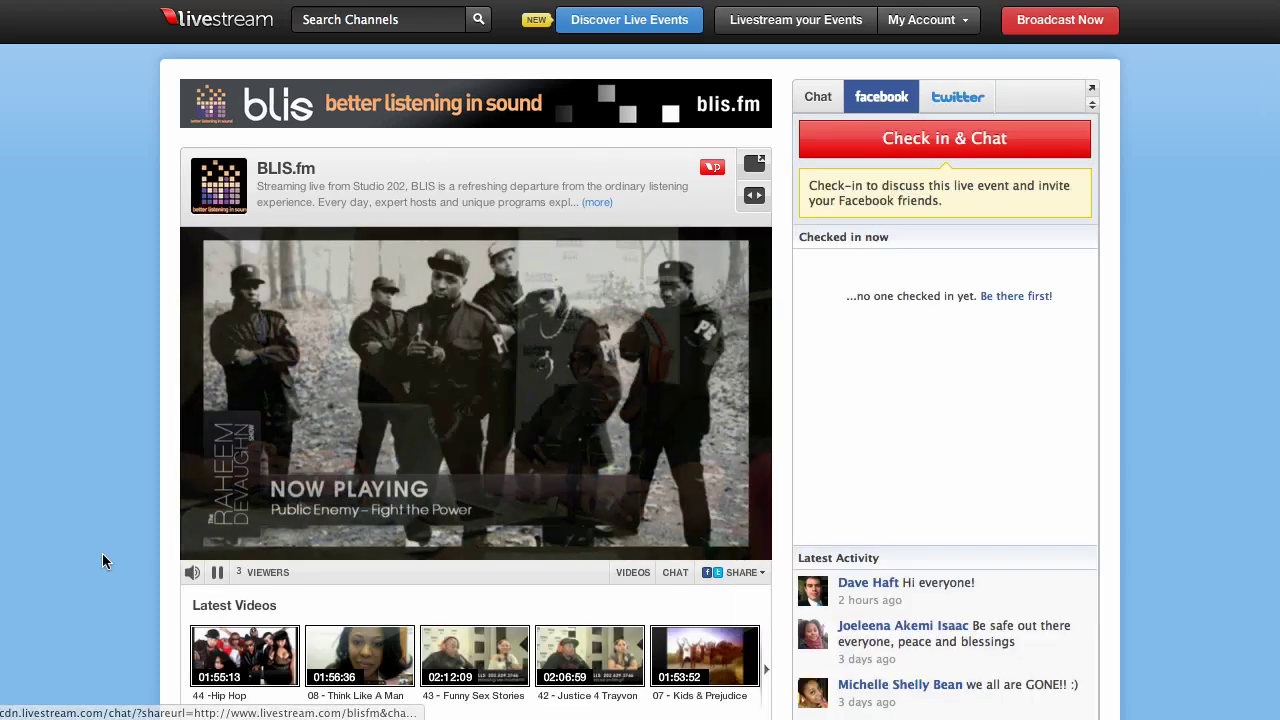
{"action": "left_click", "coordinate": [194, 572]}
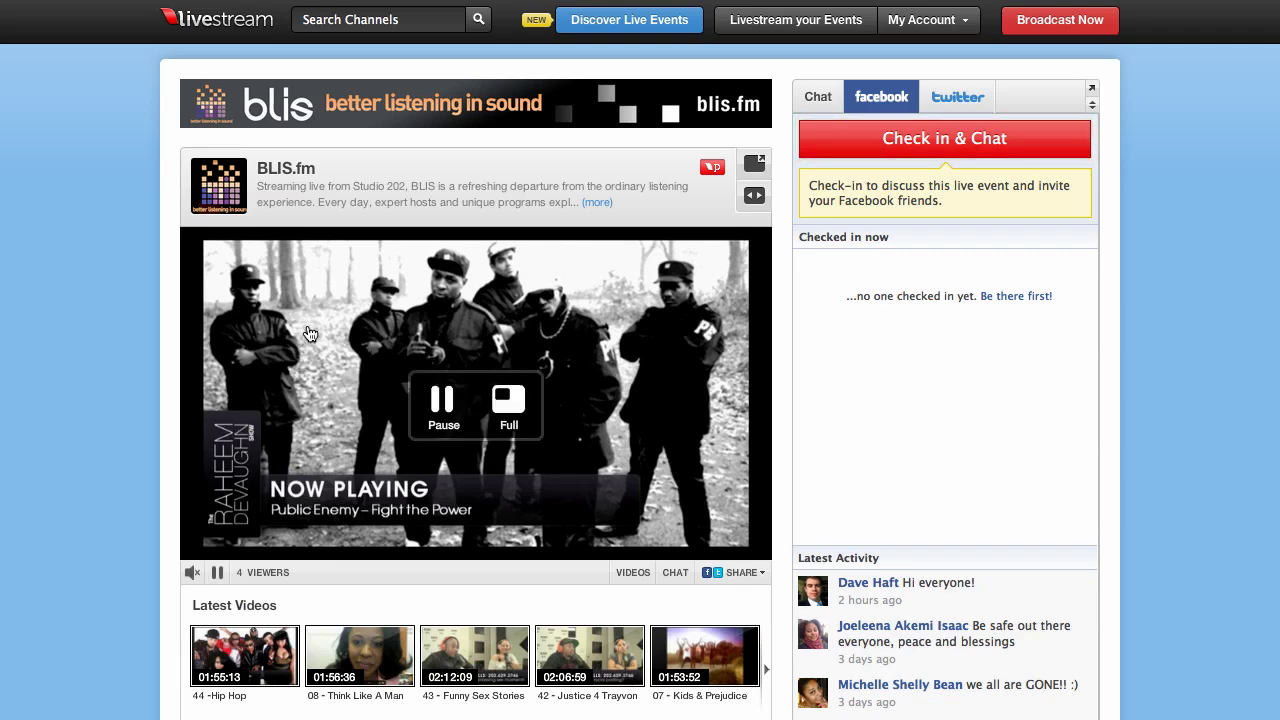
{"action": "left_click", "coordinate": [993, 146]}
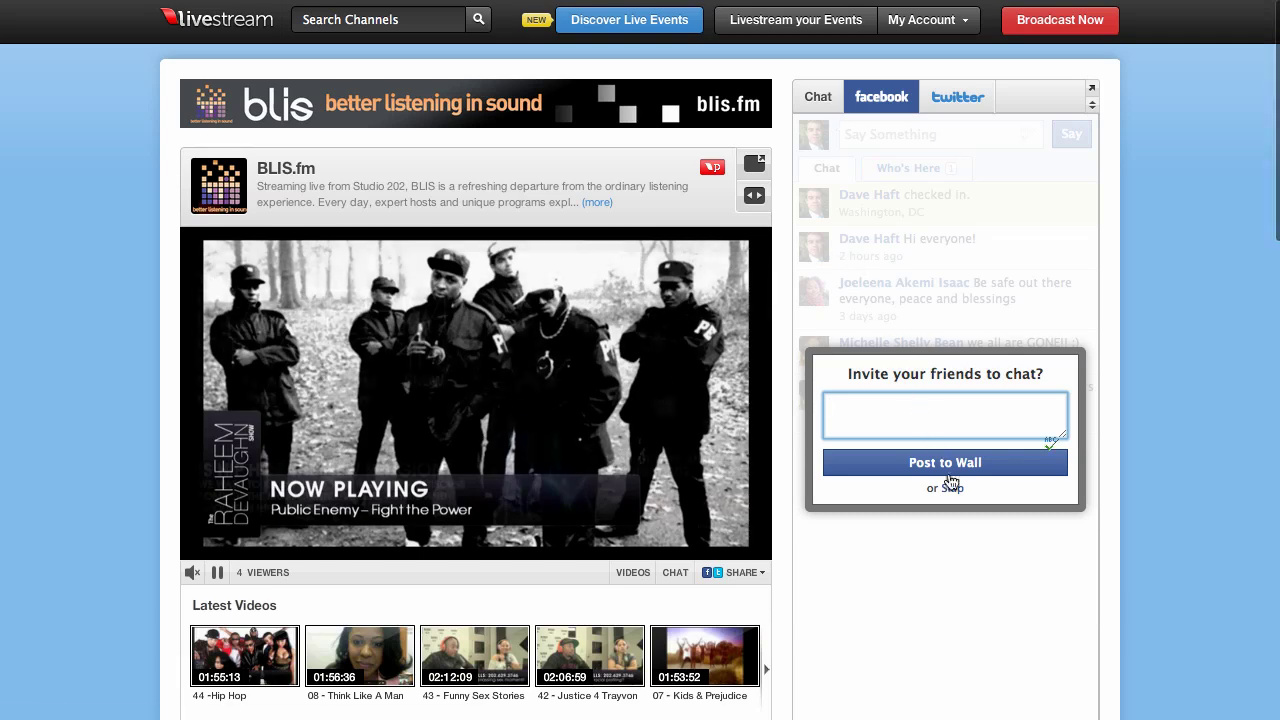
{"action": "left_click", "coordinate": [952, 489]}
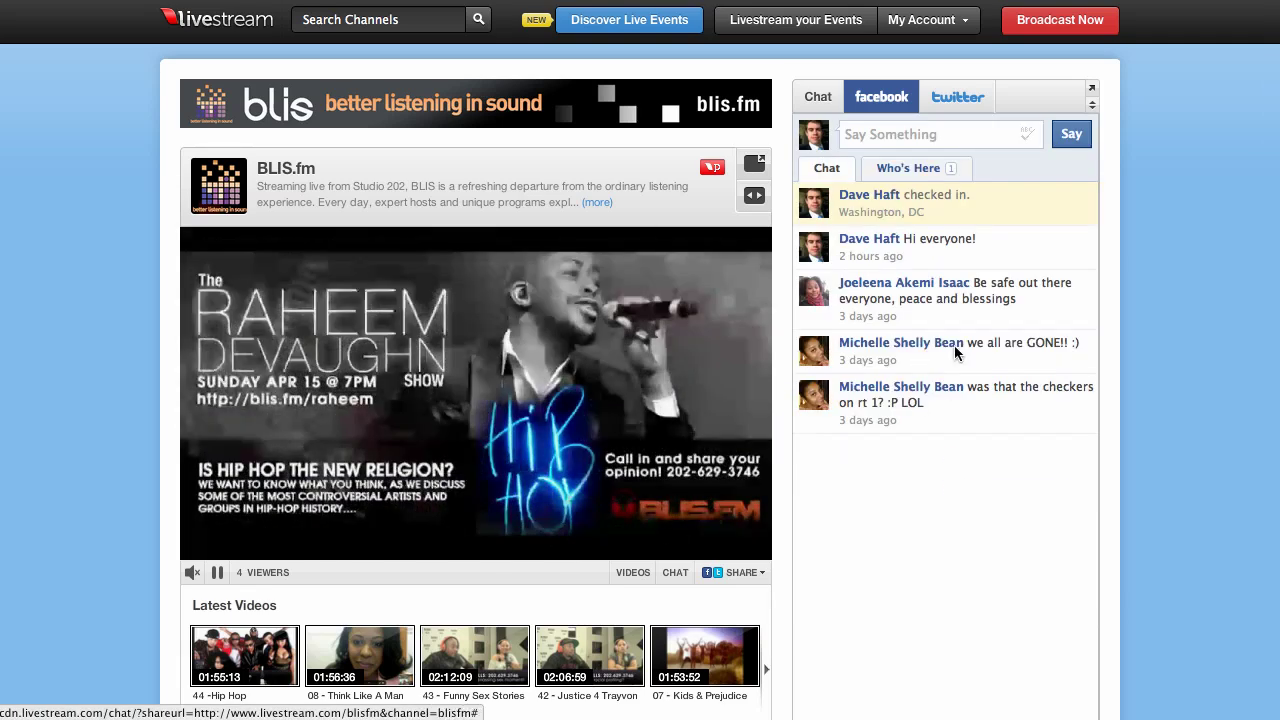
Post the greeting 'Hi Everyone!' in the channel chat
{"action": "left_click", "coordinate": [930, 135]}
{"action": "type", "text": "Hi"}
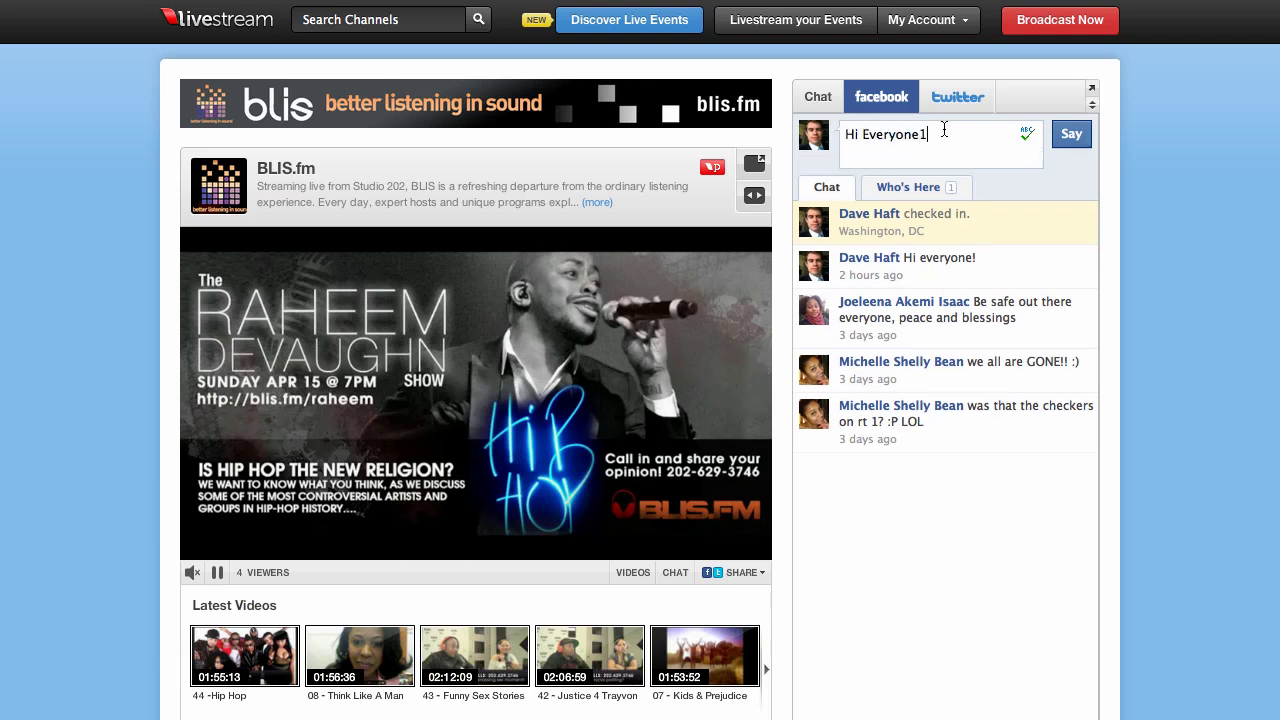
{"action": "type", "text": " Everyone1"}
{"action": "key", "text": "BackSpace"}
{"action": "type", "text": "!"}
{"action": "left_click", "coordinate": [1075, 140]}
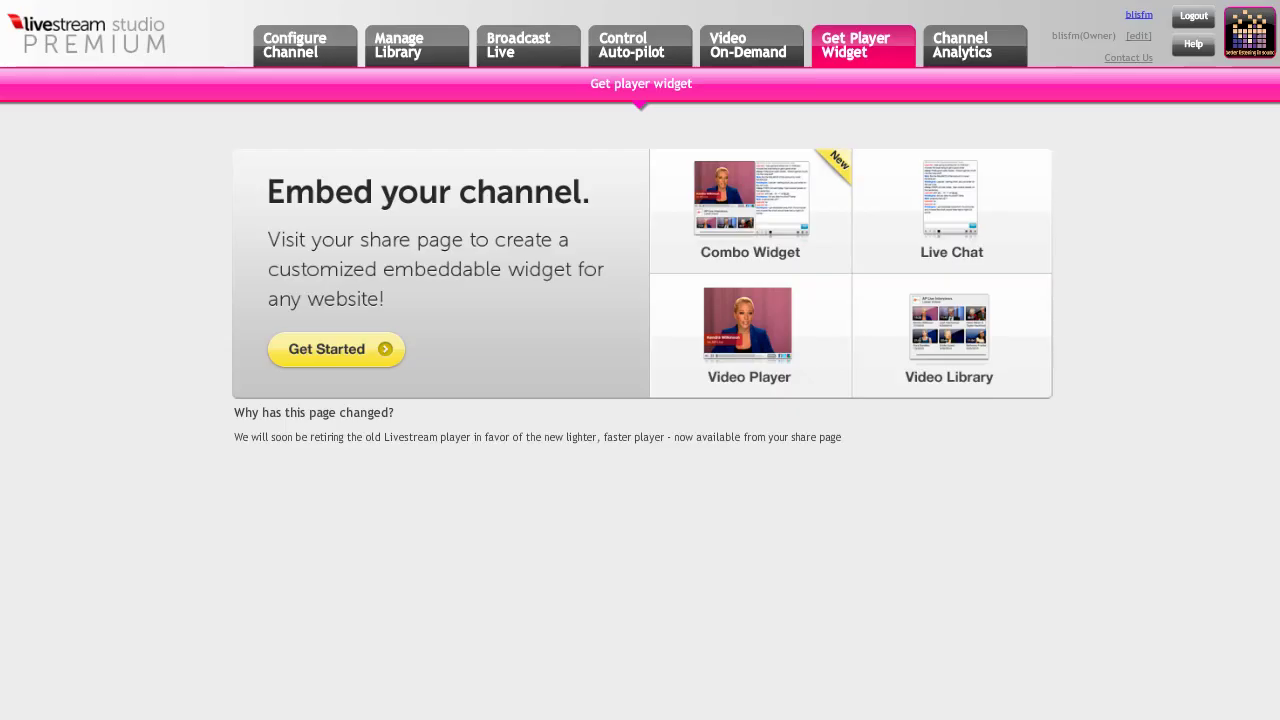
Open the Control Auto-pilot page showing storyboards, the auto-pilot playlist and what's playing now
{"action": "left_click", "coordinate": [632, 42]}
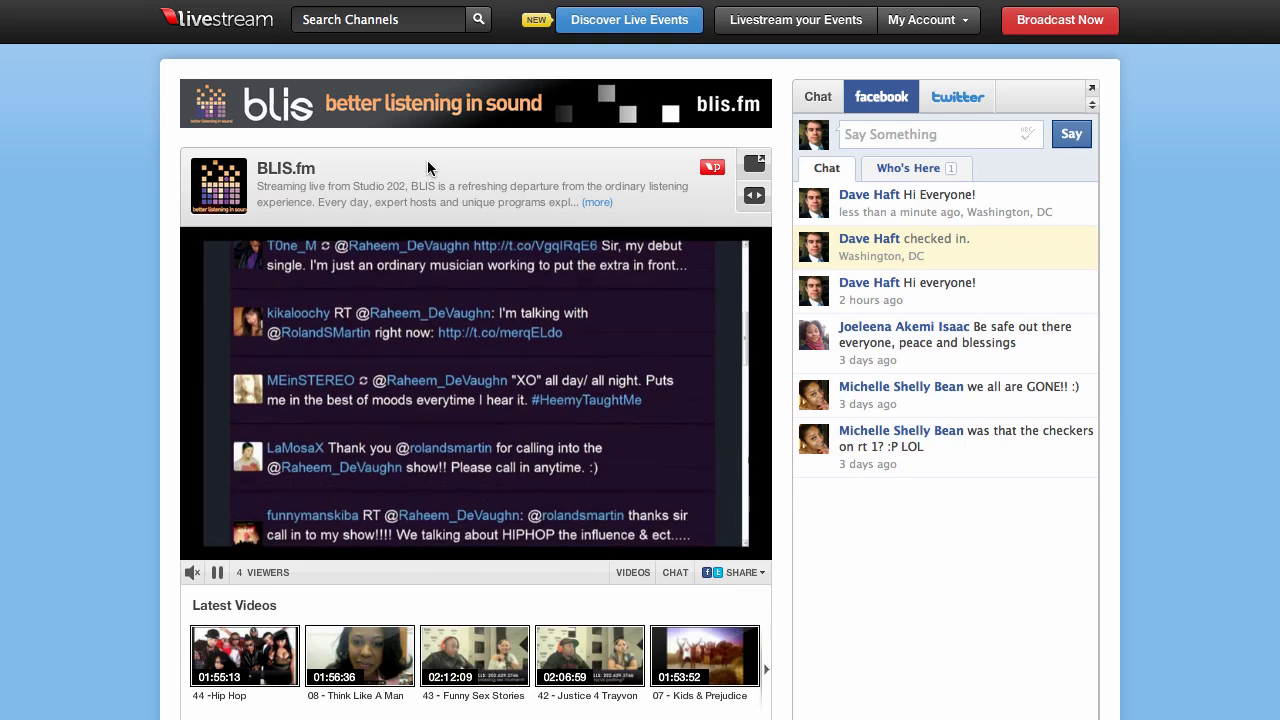
Advance the Latest Videos carousel two pages to see more of the channel's recent videos
{"action": "scroll", "coordinate": [427, 160], "scroll_direction": "down", "scroll_amount": 1}
{"action": "scroll", "coordinate": [427, 163], "scroll_direction": "up", "scroll_amount": 1}
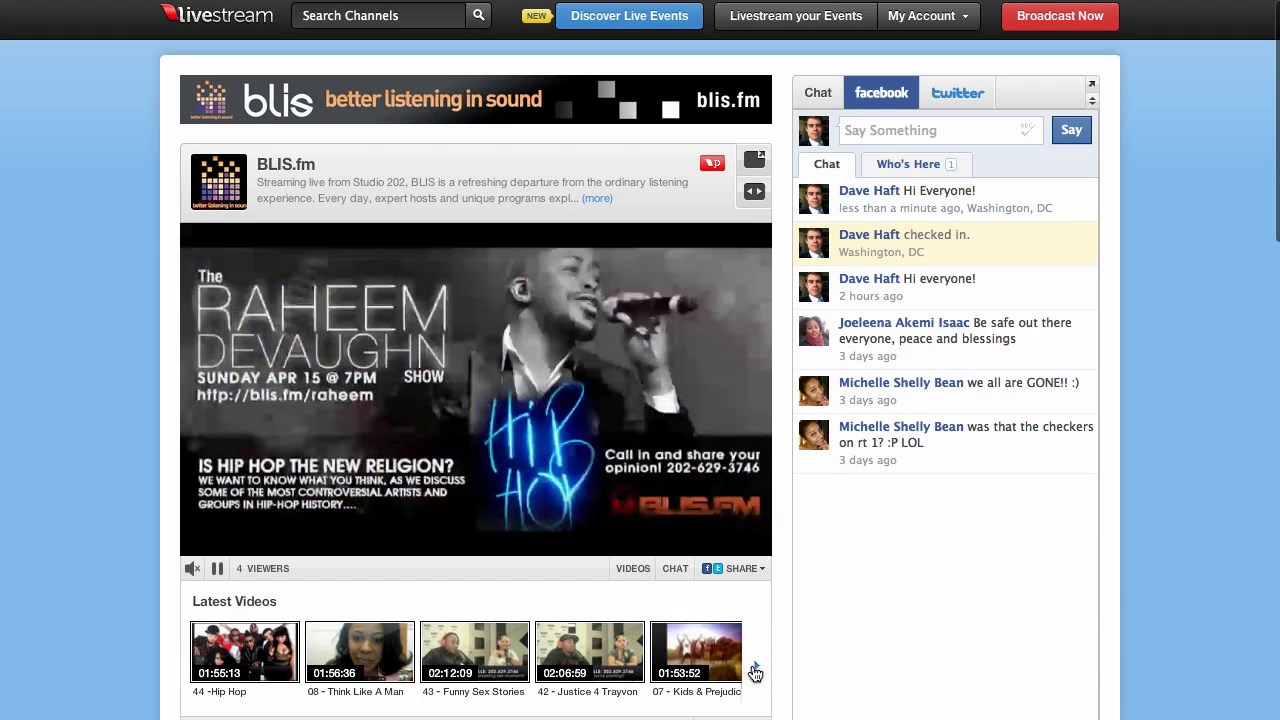
{"action": "left_click", "coordinate": [755, 668]}
{"action": "left_click", "coordinate": [755, 668]}
{"action": "left_click", "coordinate": [755, 668]}
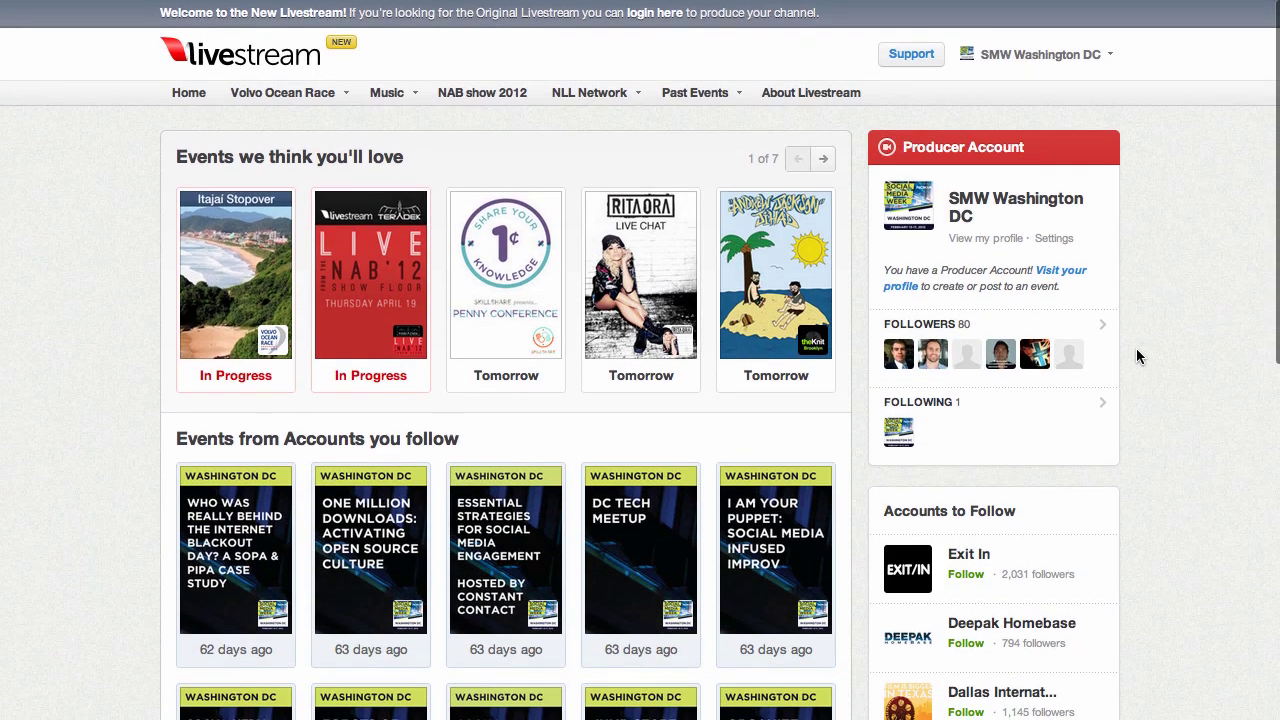
Follow 'Visit your profile' in the Producer Account box to reach the SMW Washington DC profile
{"action": "scroll", "coordinate": [1136, 355], "scroll_direction": "down", "scroll_amount": 1}
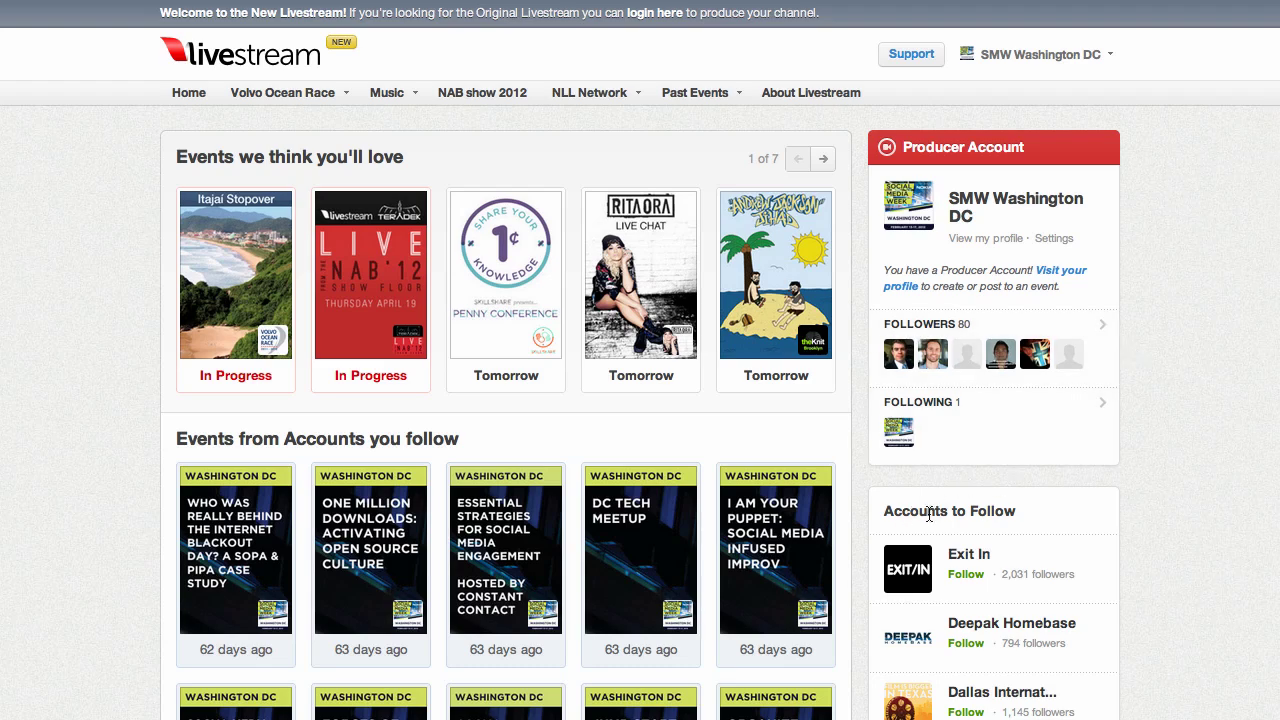
{"action": "scroll", "coordinate": [1124, 505], "scroll_direction": "down", "scroll_amount": 2}
{"action": "scroll", "coordinate": [1124, 505], "scroll_direction": "up", "scroll_amount": 2}
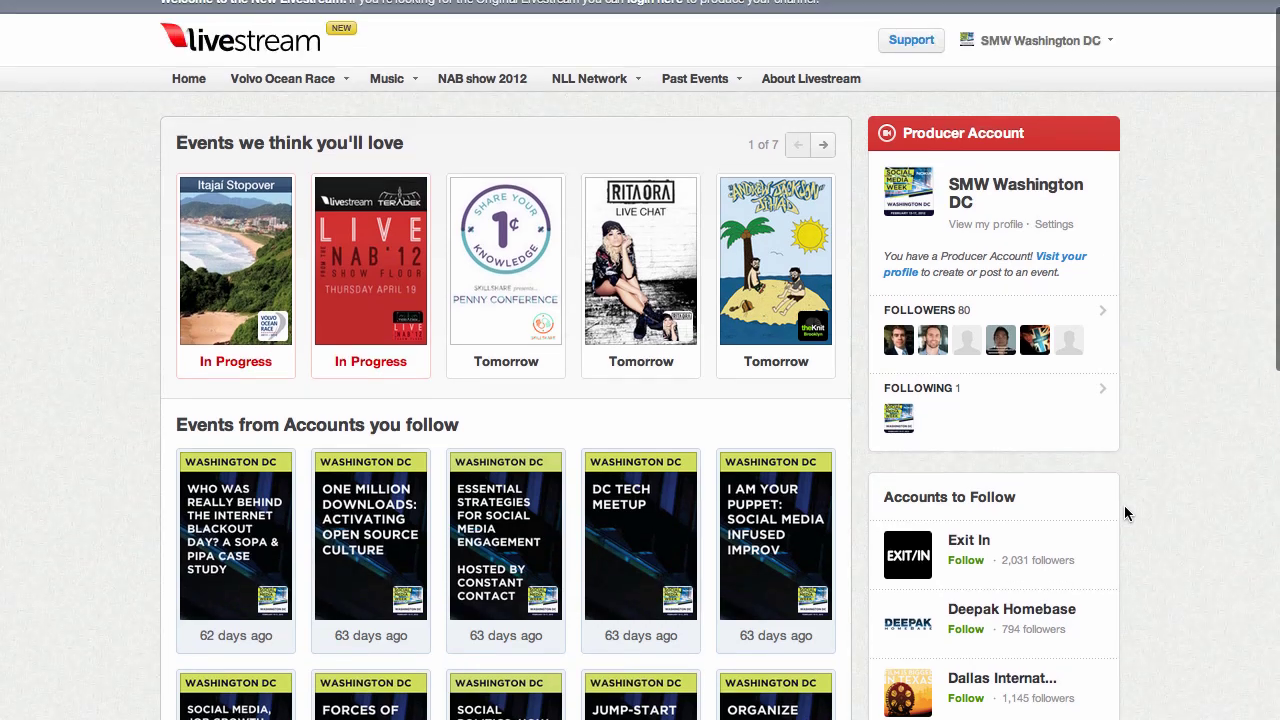
{"action": "left_click", "coordinate": [1067, 251]}
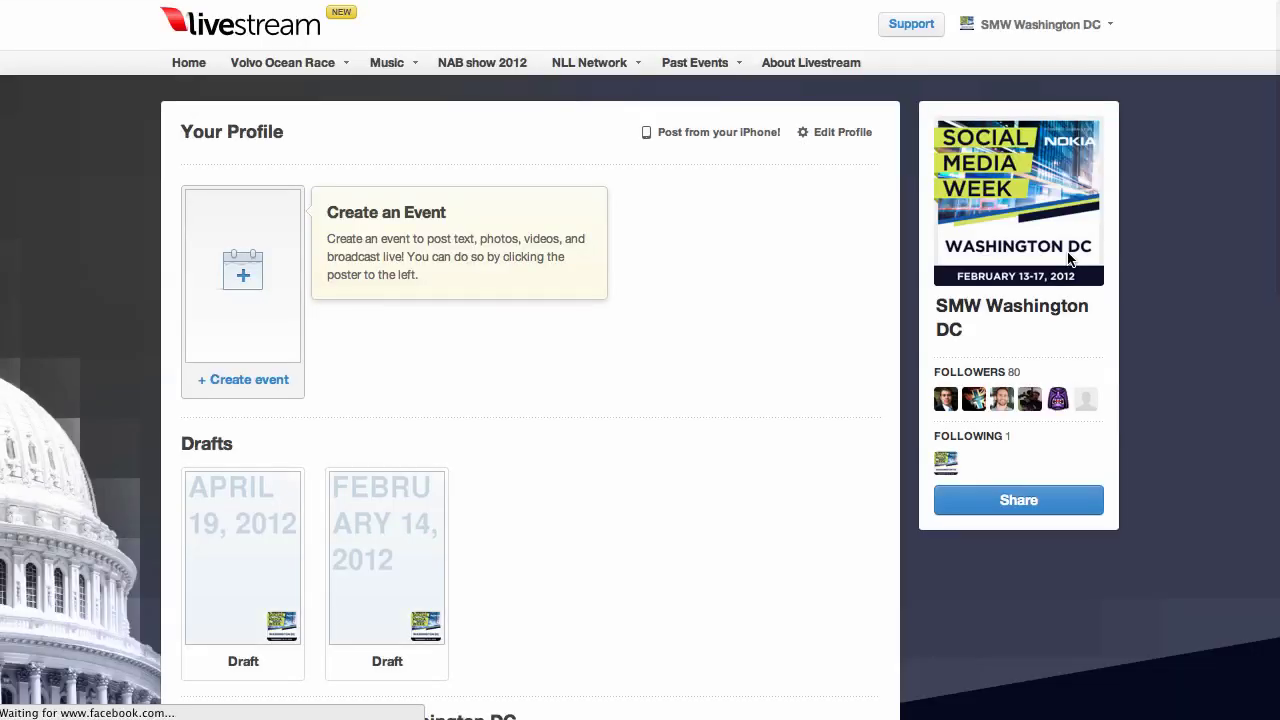
Open the Volvo Ocean Race menu listing the race profile and its six team channels
{"action": "scroll", "coordinate": [758, 326], "scroll_direction": "down", "scroll_amount": 3}
{"action": "scroll", "coordinate": [758, 328], "scroll_direction": "up", "scroll_amount": 2}
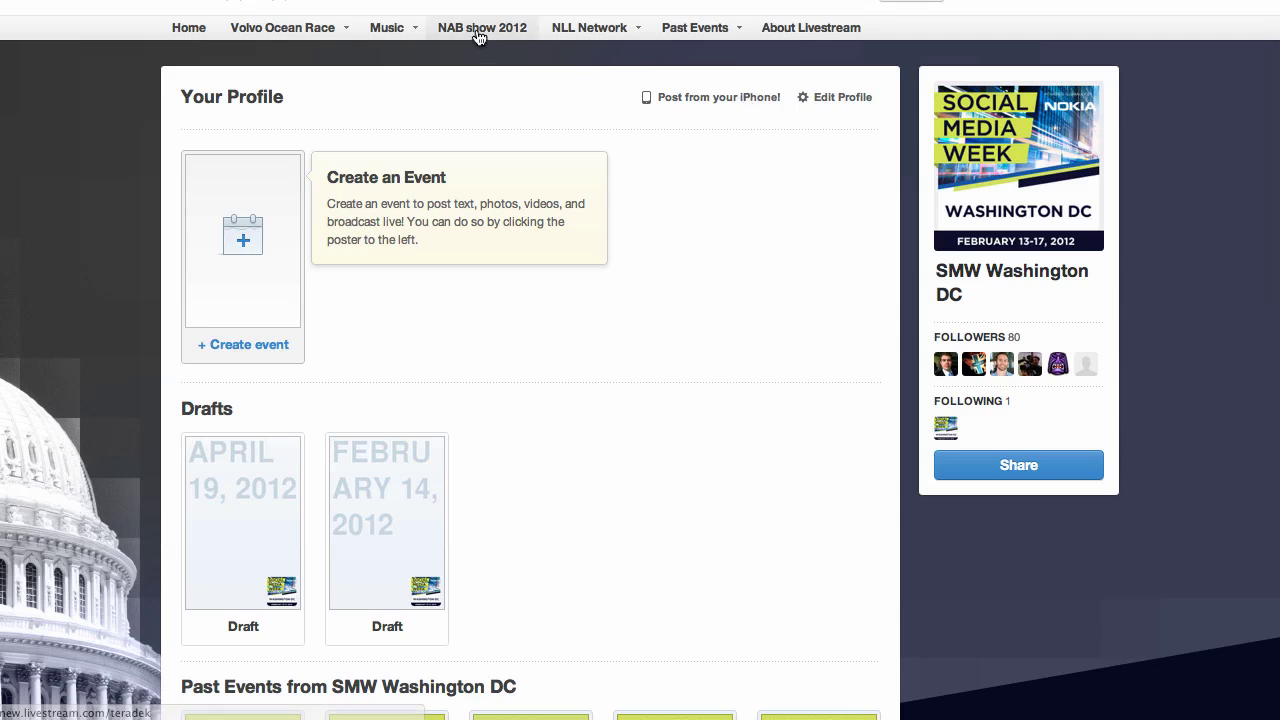
{"action": "left_click", "coordinate": [280, 27]}
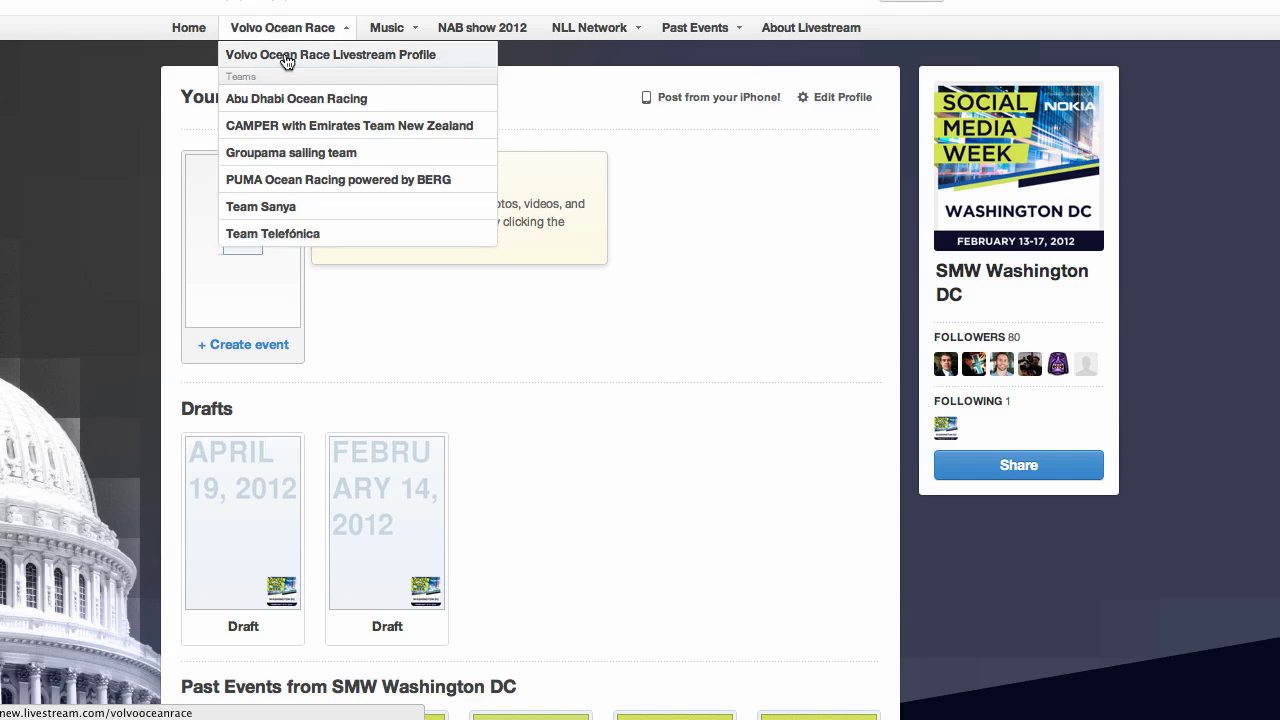
{"action": "left_click", "coordinate": [284, 55]}
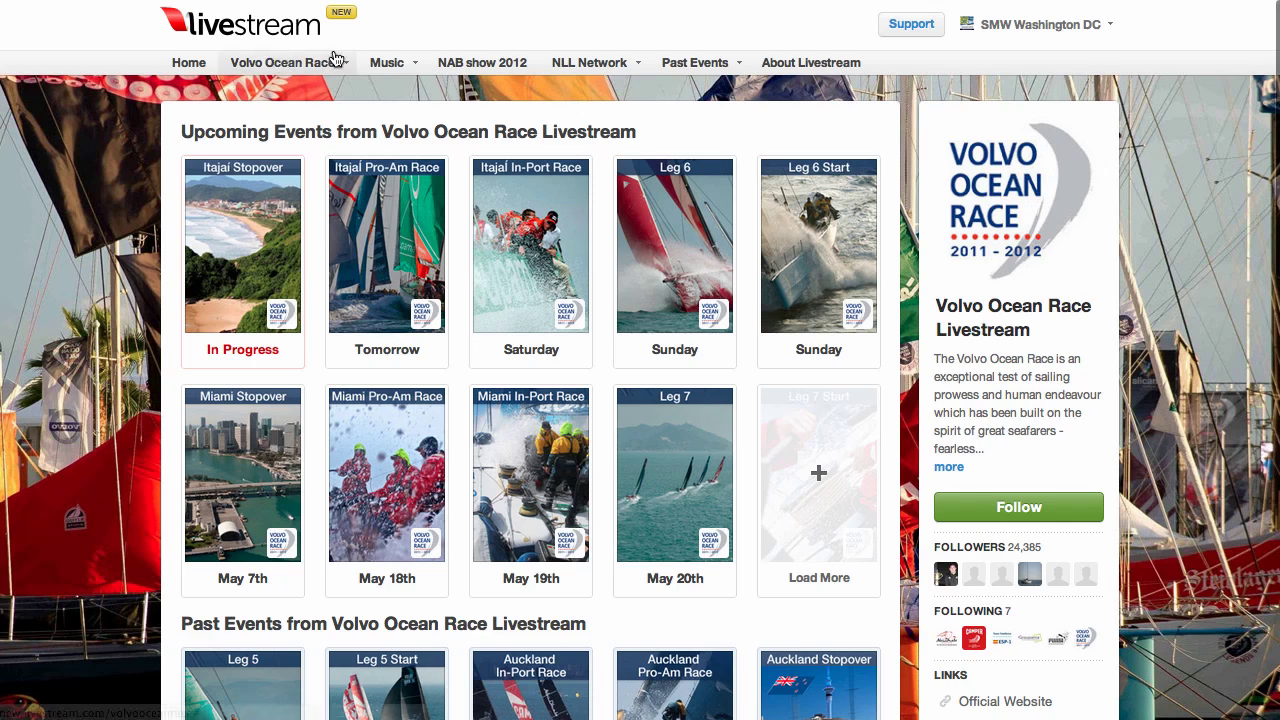
{"action": "mouse_move", "coordinate": [486, 492]}
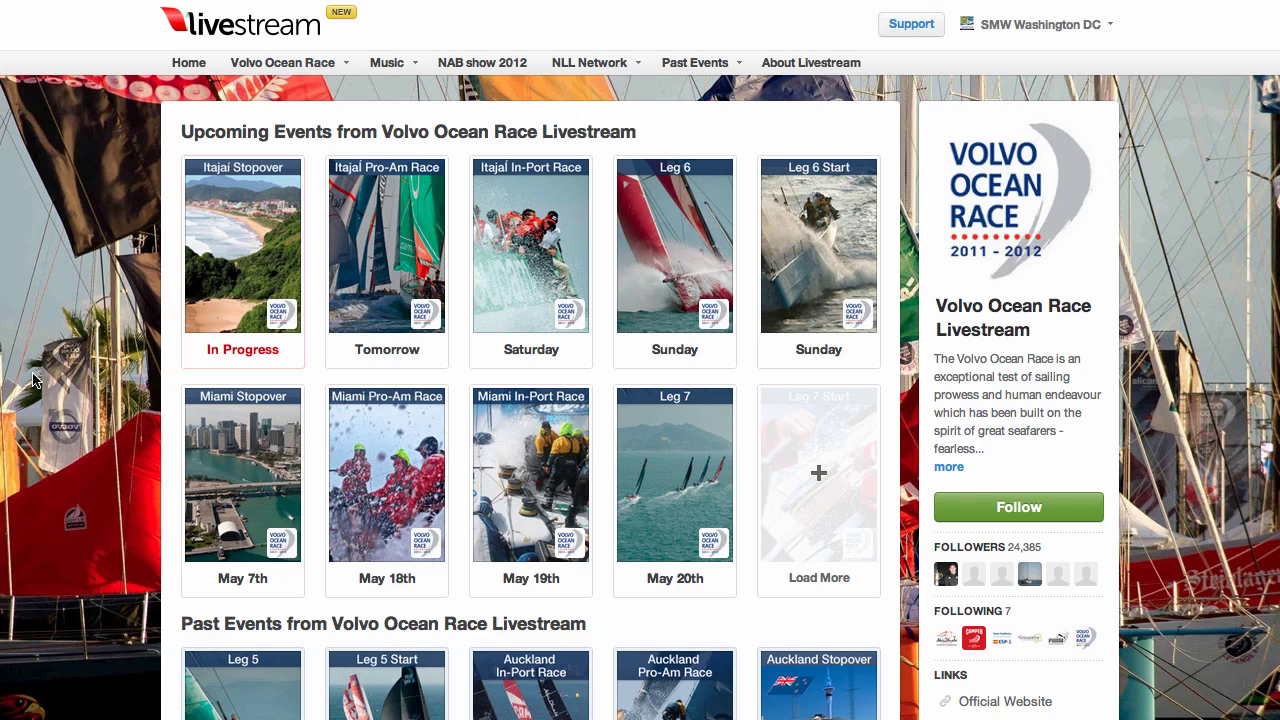
{"action": "scroll", "coordinate": [33, 380], "scroll_direction": "down", "scroll_amount": 3}
{"action": "scroll", "coordinate": [33, 380], "scroll_direction": "up", "scroll_amount": 3}
{"action": "mouse_move", "coordinate": [255, 175]}
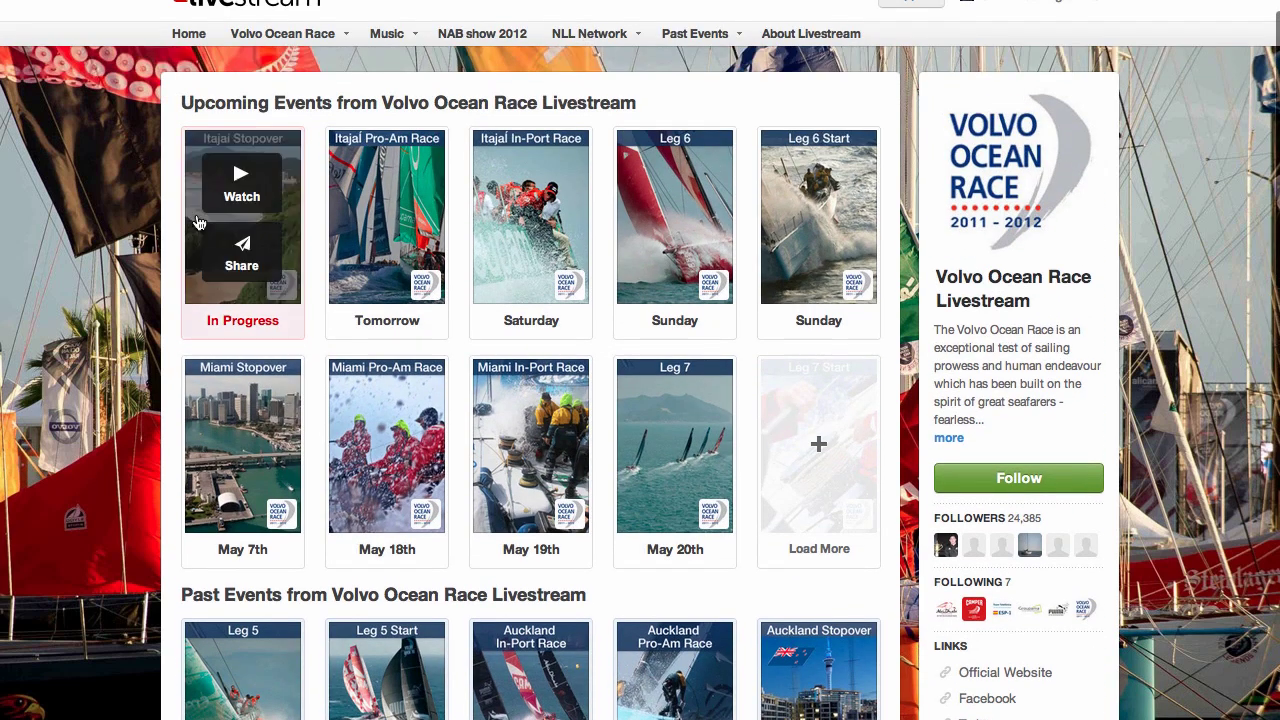
{"action": "left_click", "coordinate": [243, 180]}
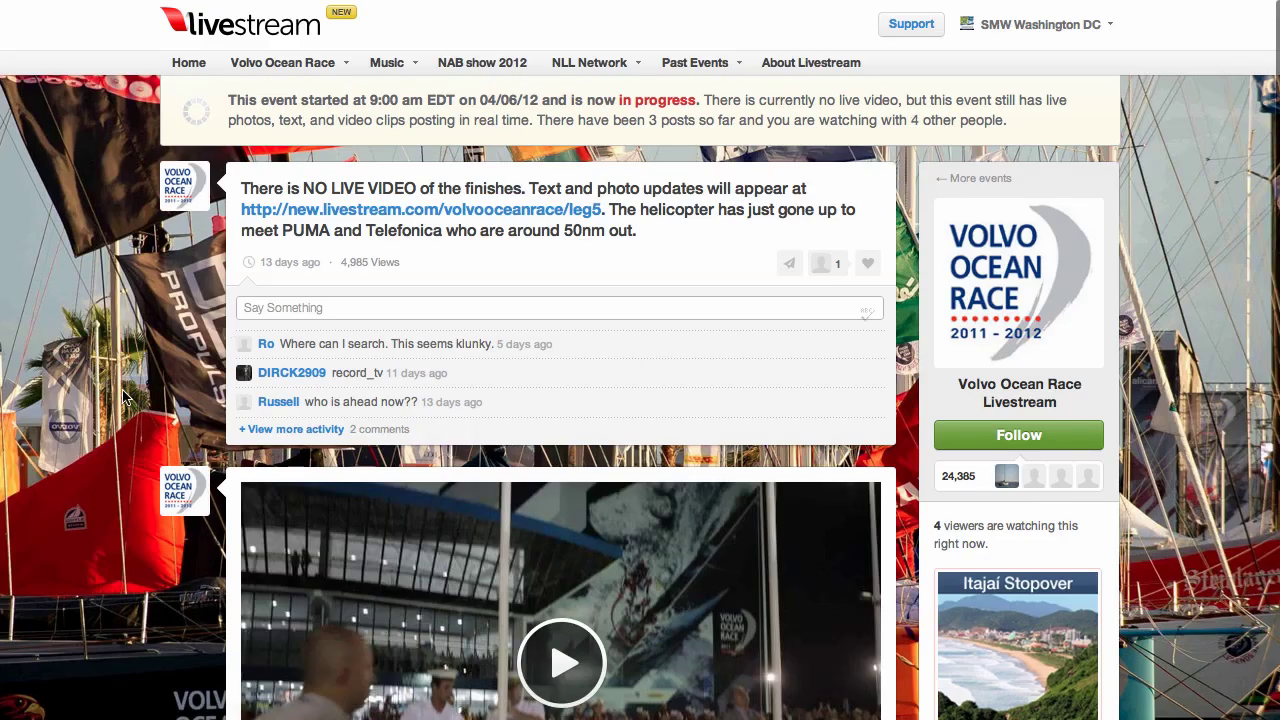
{"action": "scroll", "coordinate": [125, 398], "scroll_direction": "down", "scroll_amount": 5}
{"action": "scroll", "coordinate": [125, 398], "scroll_direction": "down", "scroll_amount": 15}
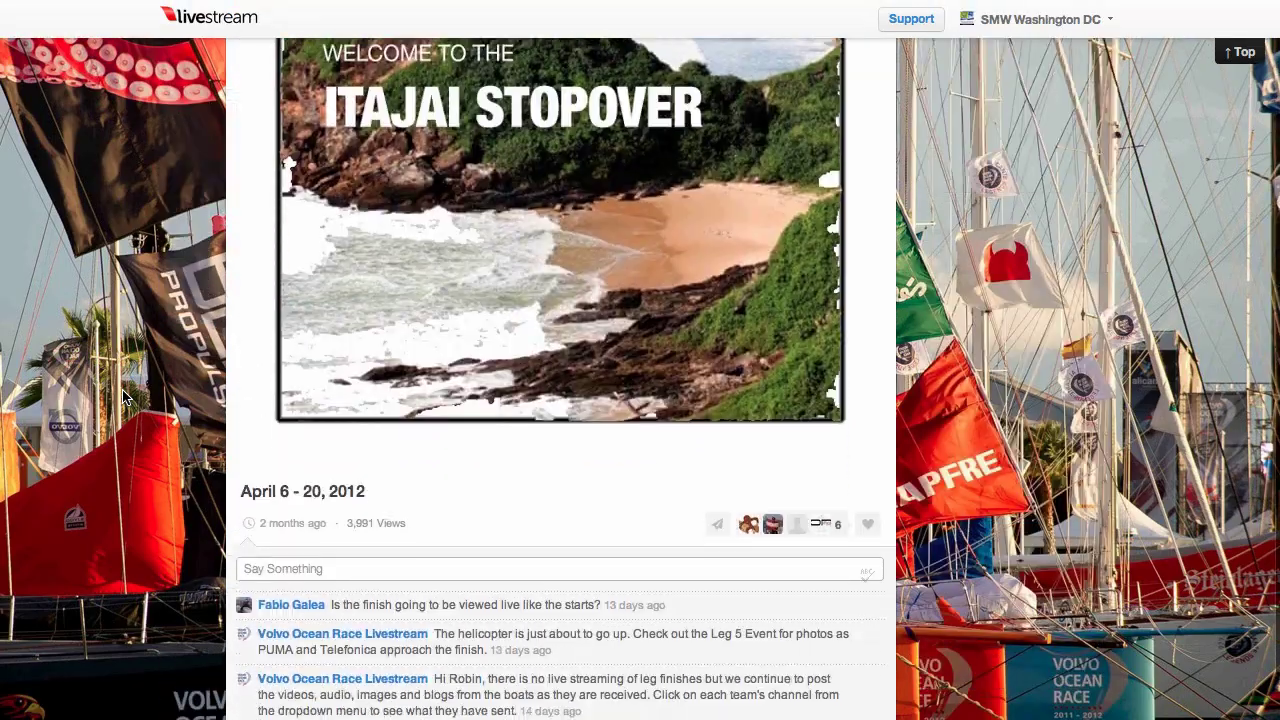
{"action": "scroll", "coordinate": [125, 398], "scroll_direction": "up", "scroll_amount": 20}
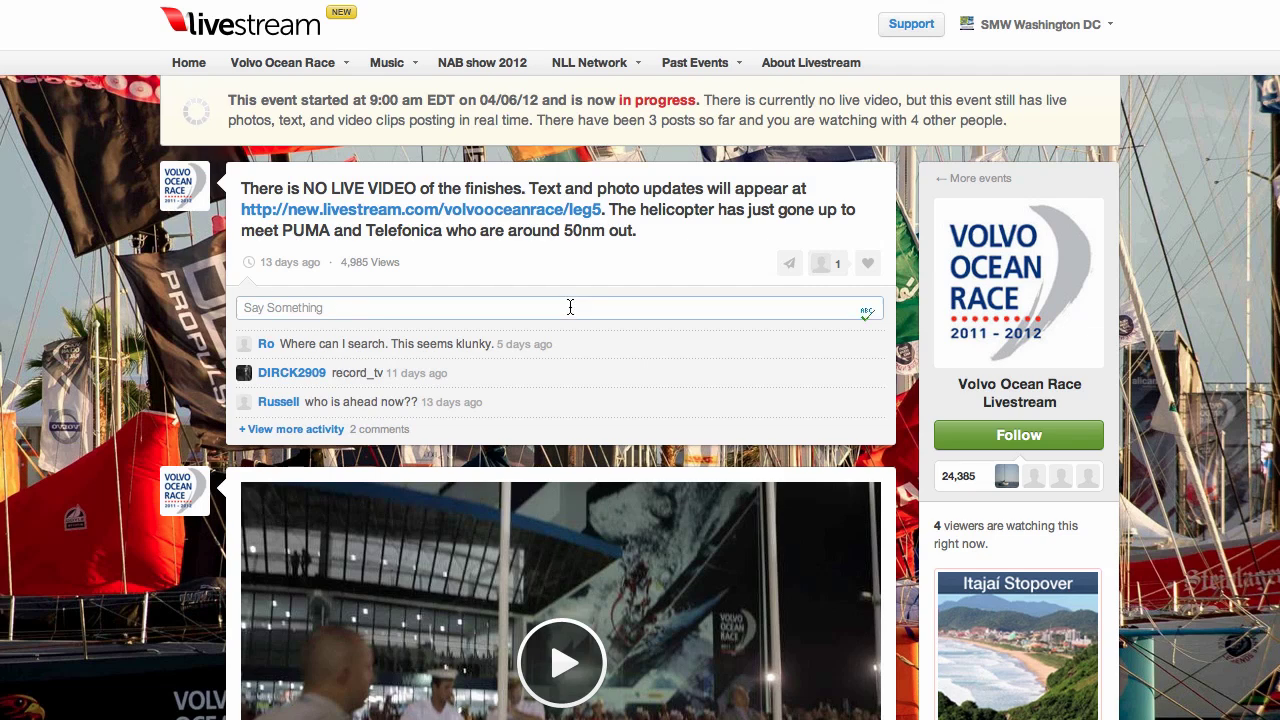
{"action": "scroll", "coordinate": [570, 307], "scroll_direction": "down", "scroll_amount": 6}
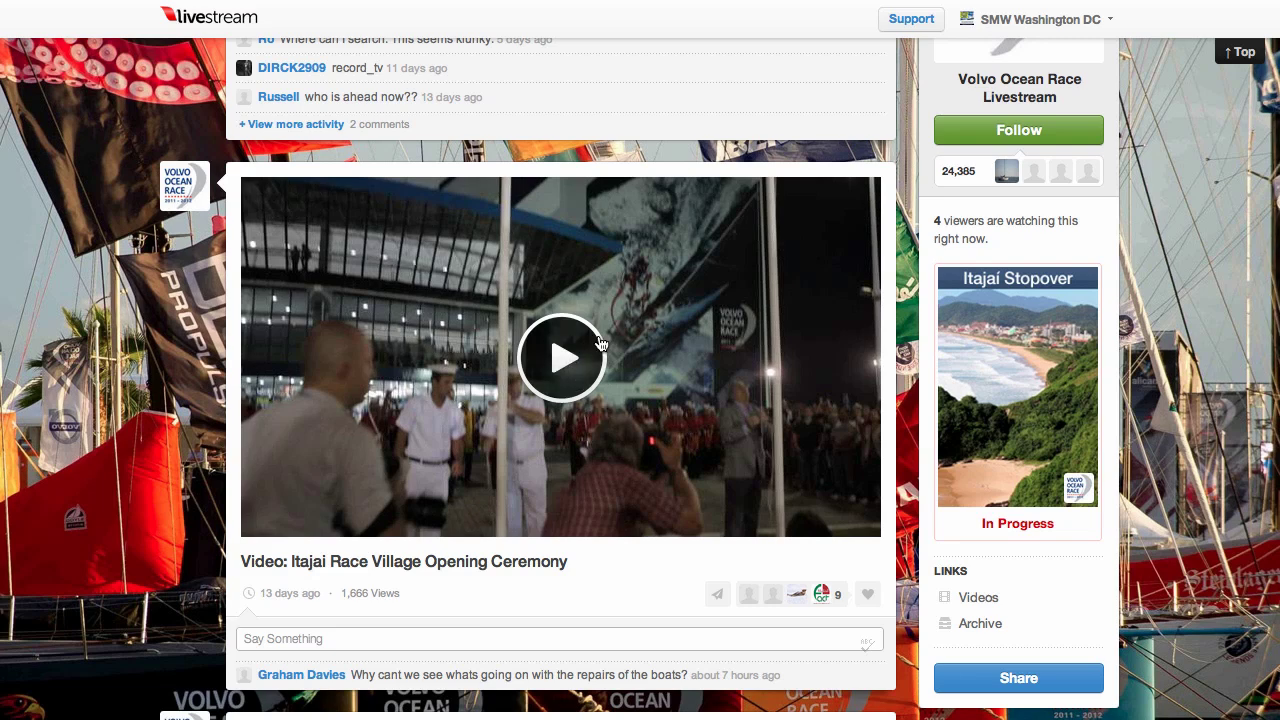
{"action": "scroll", "coordinate": [598, 342], "scroll_direction": "up", "scroll_amount": 6}
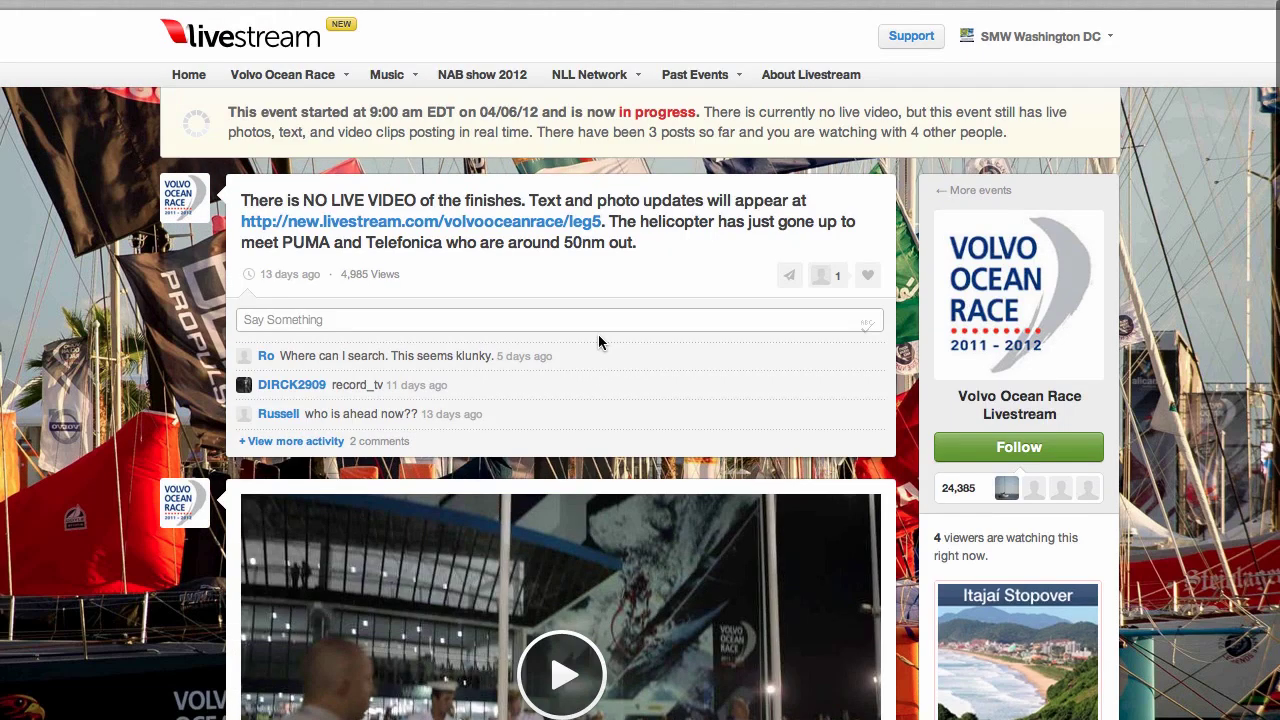
Choose Create an Event from the SMW Washington DC account dropdown
{"action": "left_click", "coordinate": [1040, 38]}
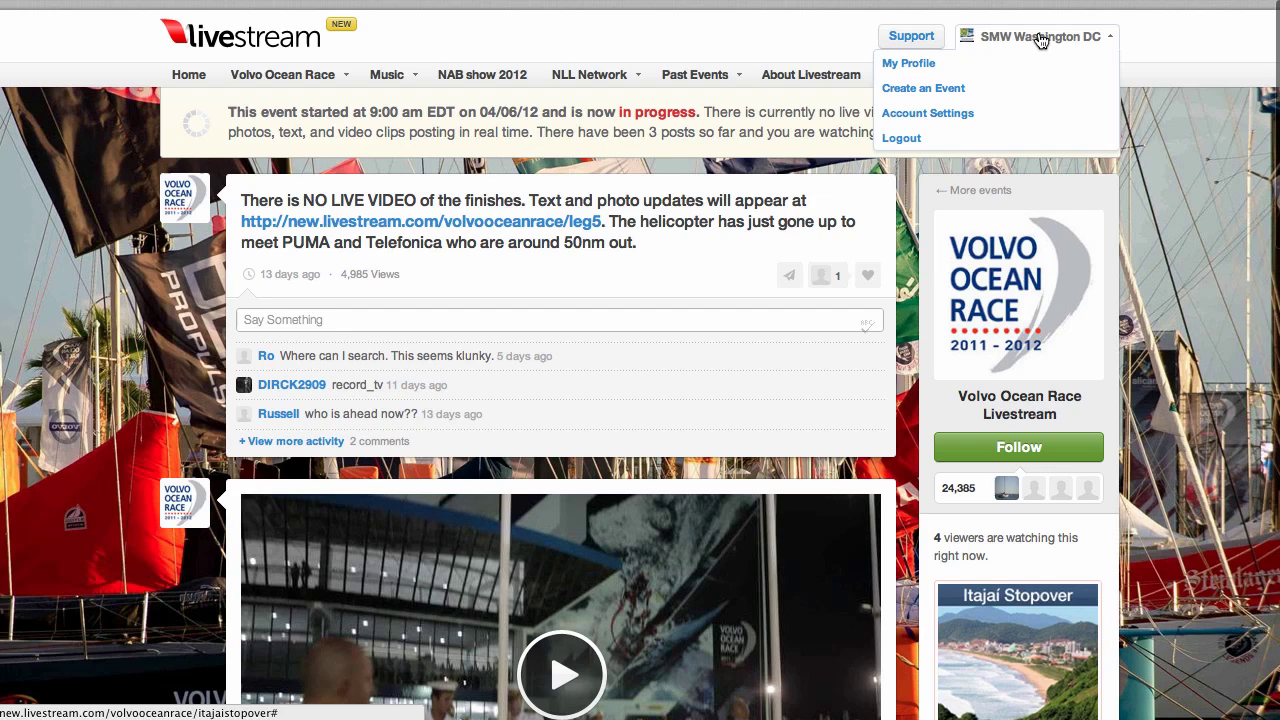
{"action": "left_click", "coordinate": [922, 88]}
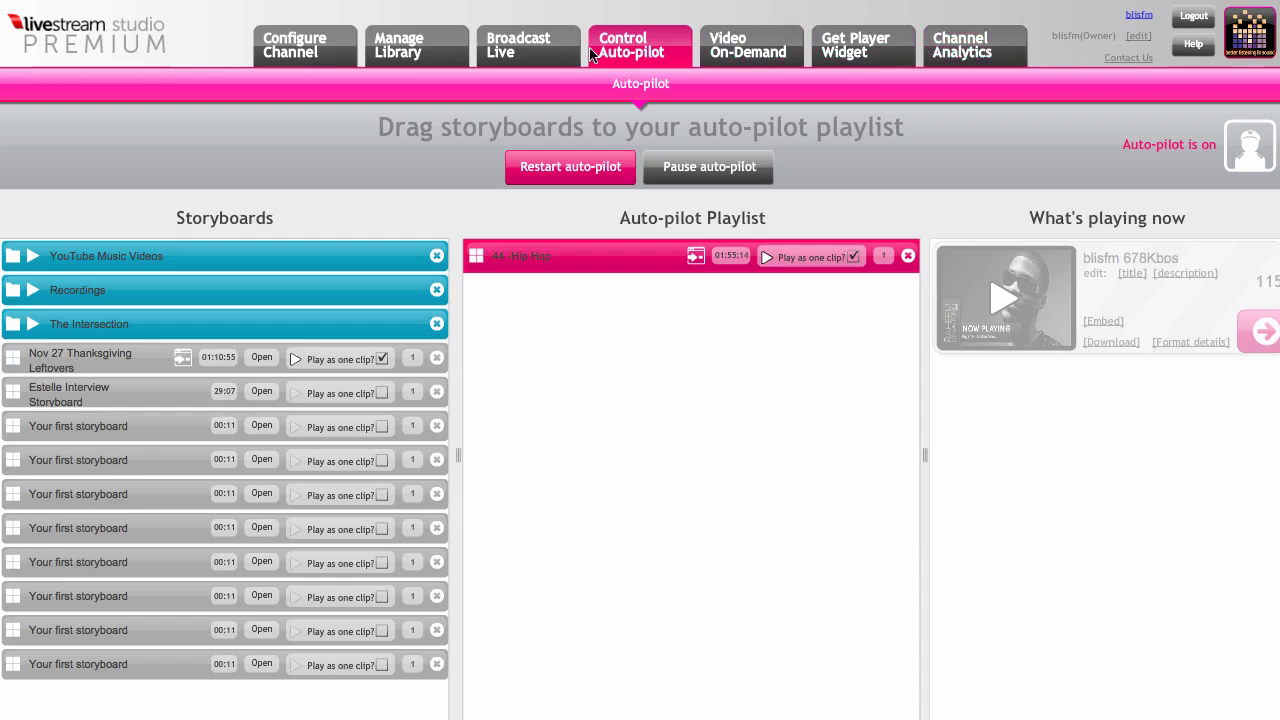
Go to the Broadcast Live page and show the Full Screen overlay's Ticker settings
{"action": "left_click", "coordinate": [540, 50]}
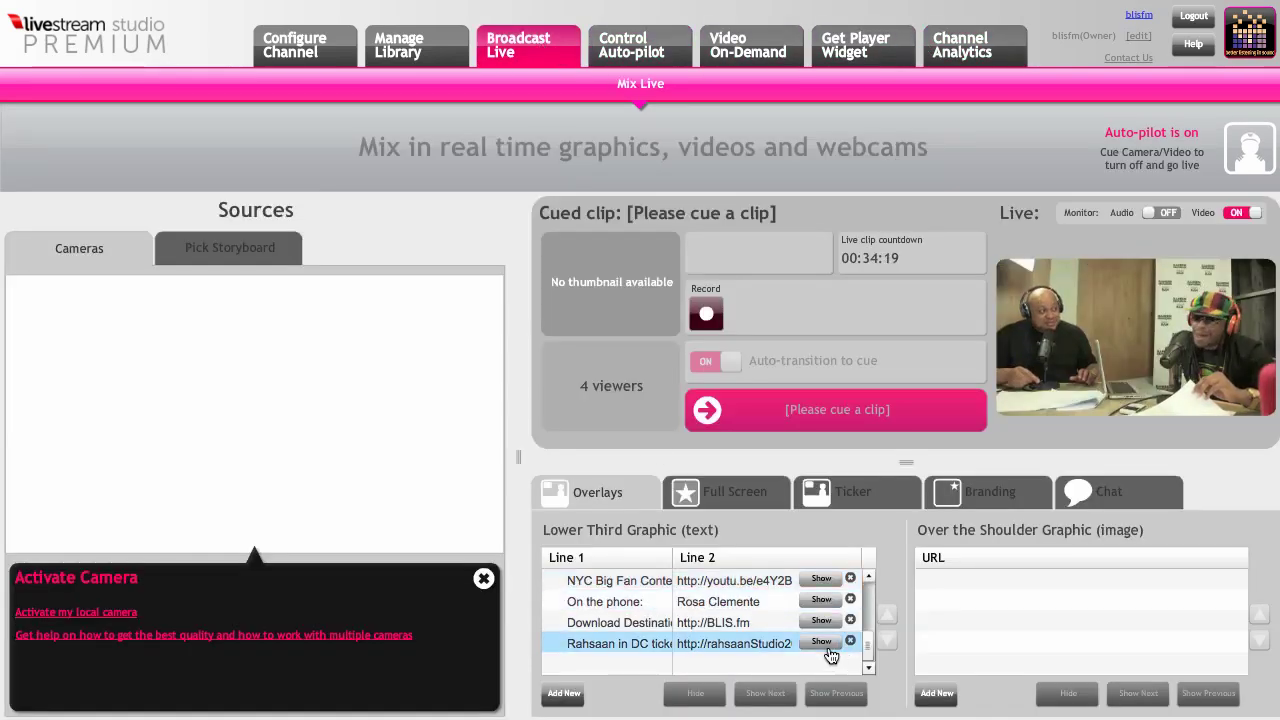
{"action": "left_click", "coordinate": [714, 496]}
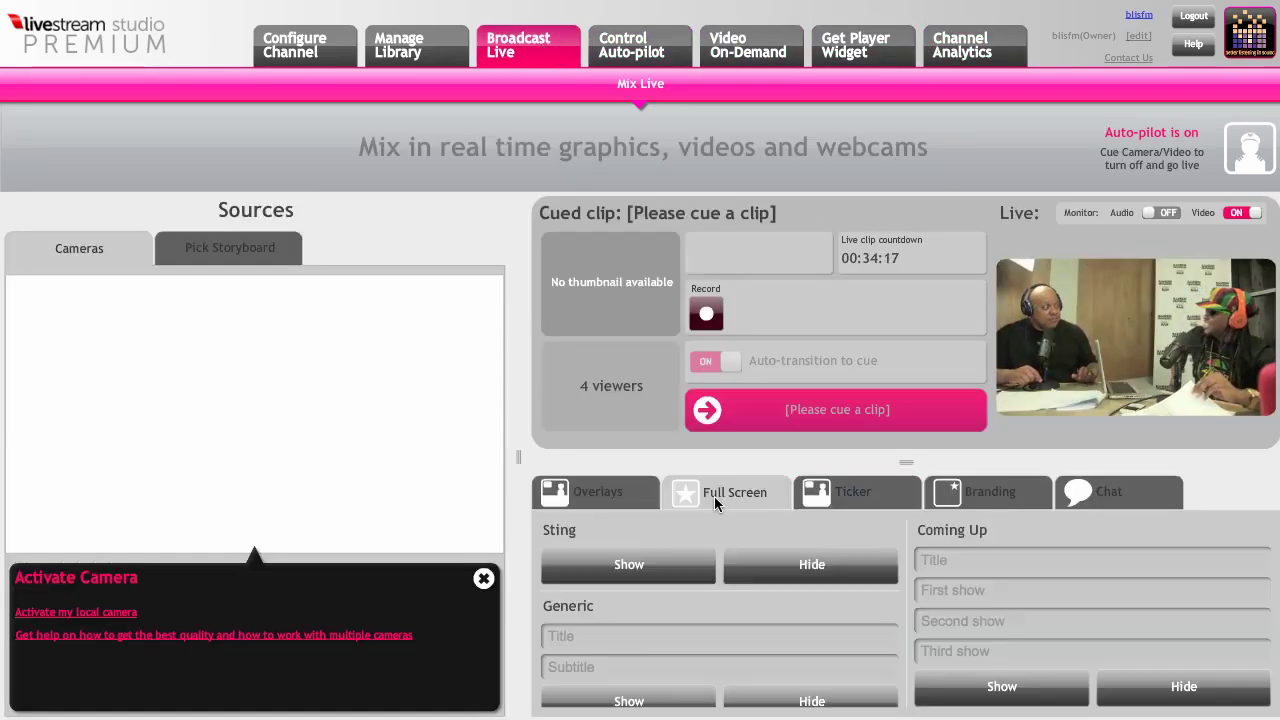
{"action": "left_click", "coordinate": [855, 494]}
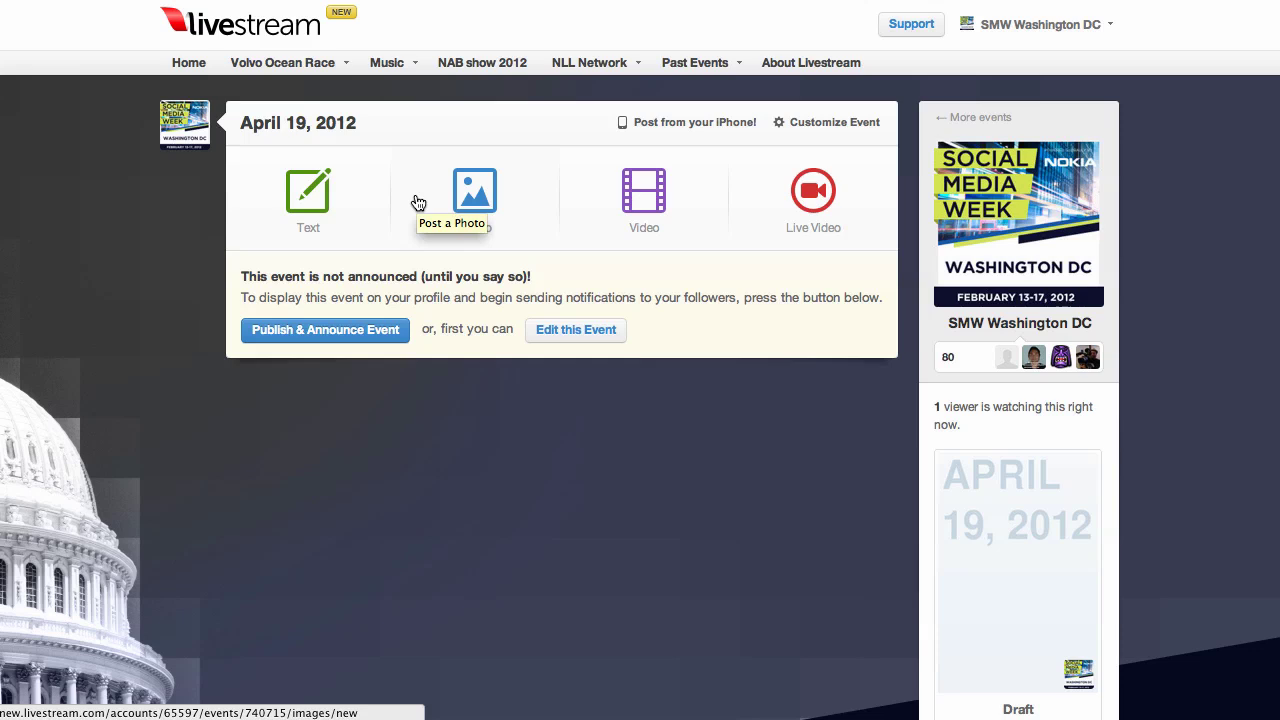
Open the Livestream for Producers iPhone app on iTunes Preview and scroll to its screenshots
{"action": "left_click", "coordinate": [742, 128]}
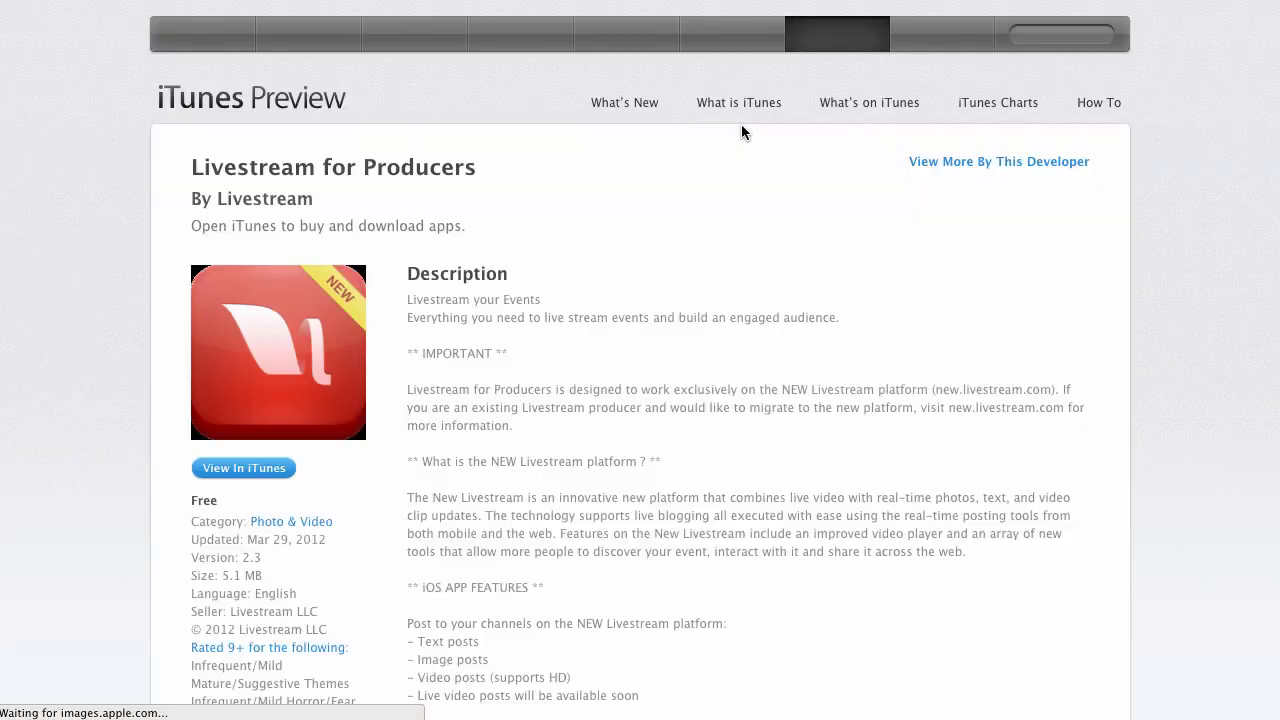
{"action": "scroll", "coordinate": [741, 130], "scroll_direction": "down", "scroll_amount": 5}
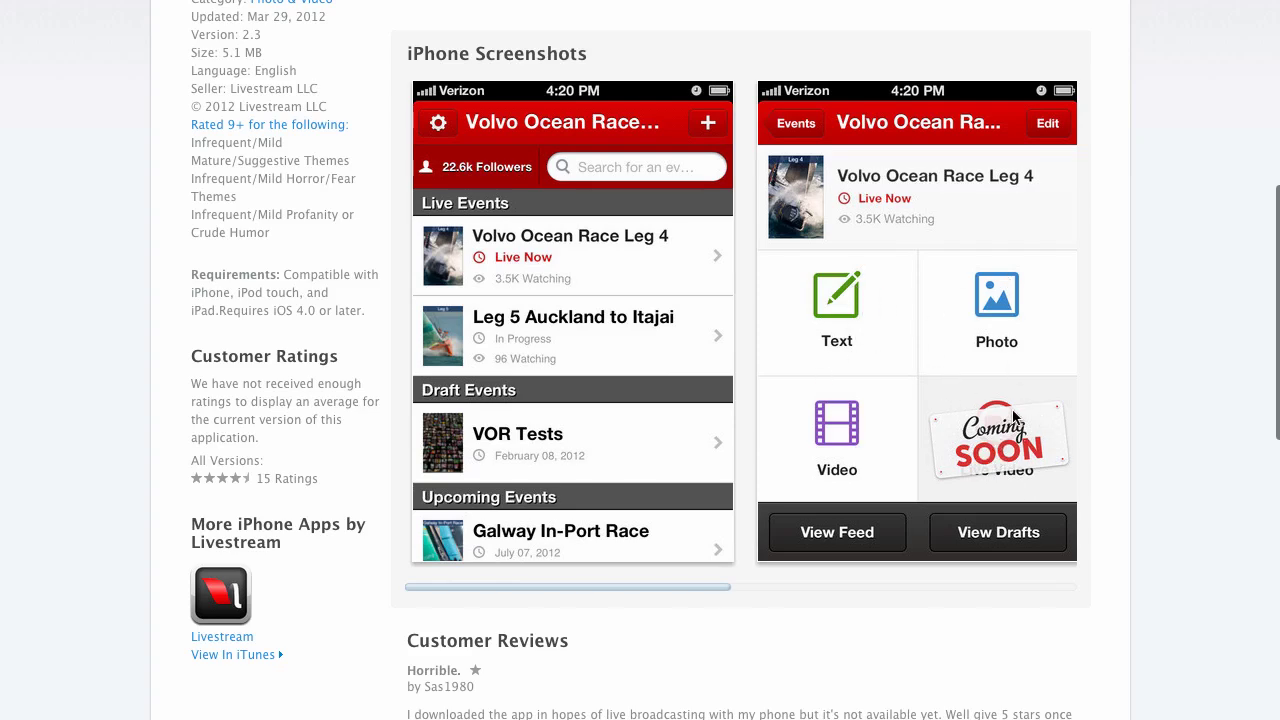
{"action": "scroll", "coordinate": [1013, 417], "scroll_direction": "up", "scroll_amount": 4}
{"action": "scroll", "coordinate": [1051, 272], "scroll_direction": "down", "scroll_amount": 1}
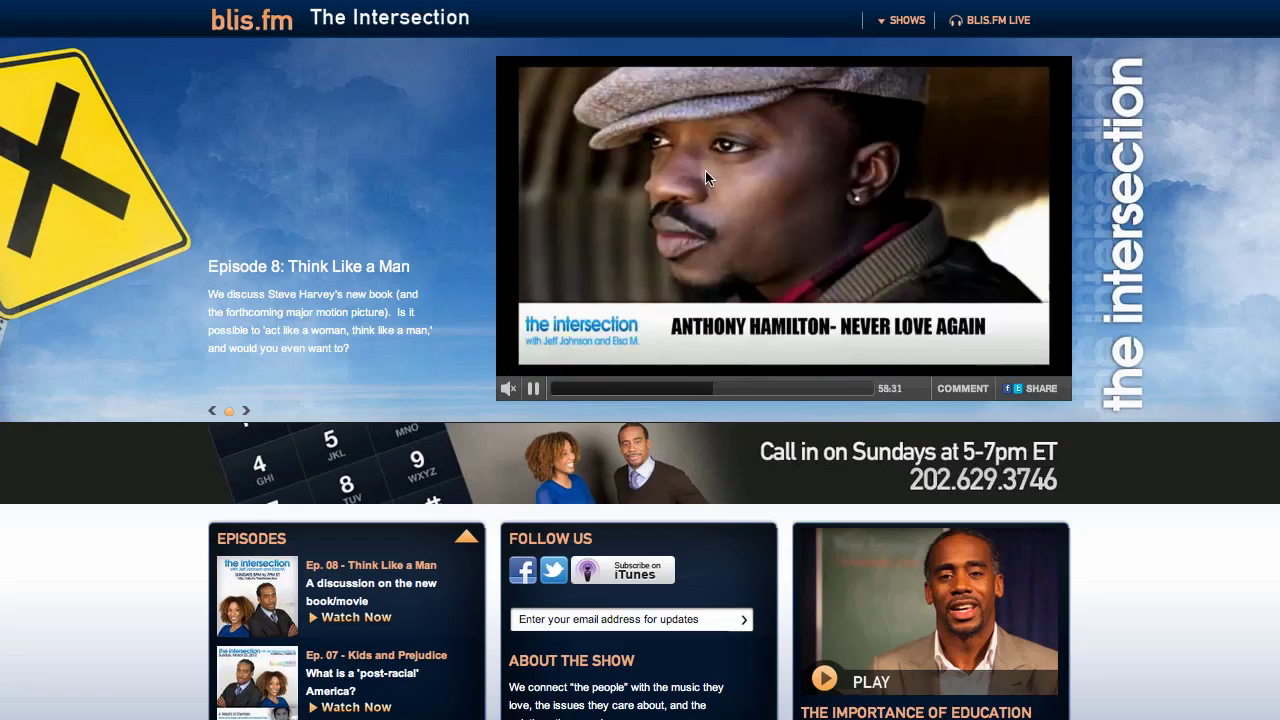
Pause the Think Like A Man episode video on The Intersection page
{"action": "mouse_move", "coordinate": [593, 172]}
{"action": "left_click", "coordinate": [537, 387]}
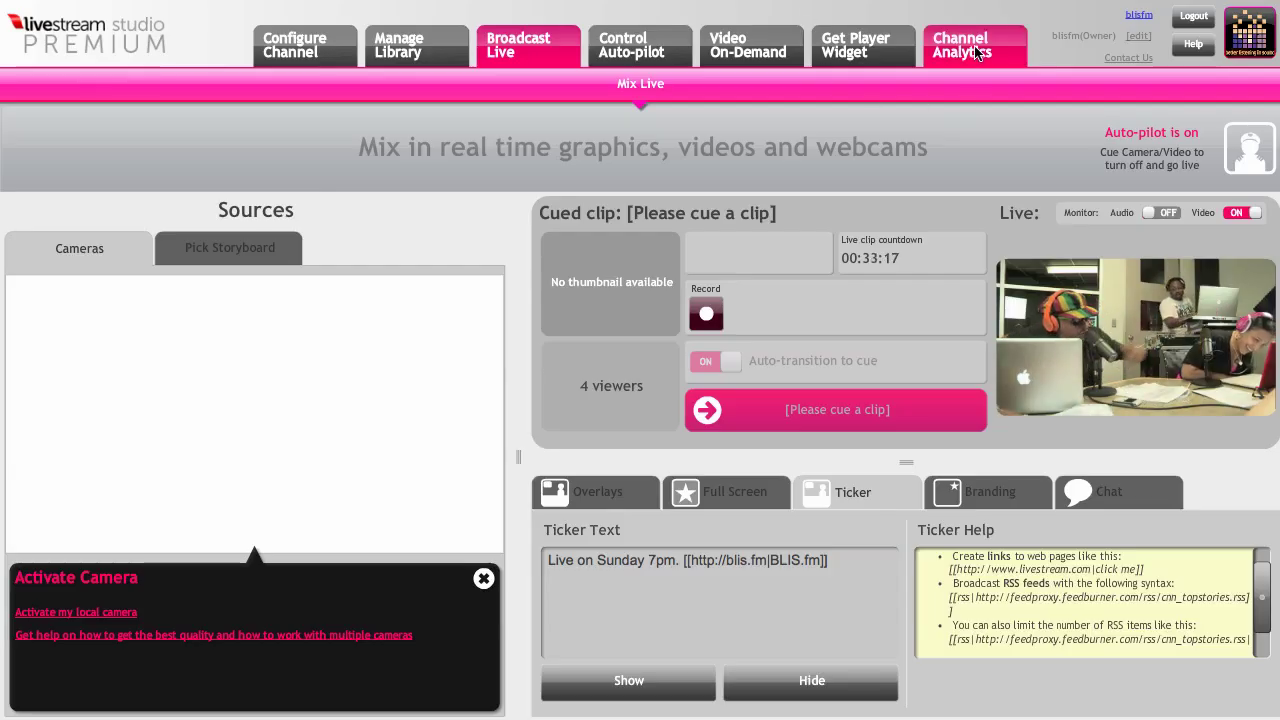
Open Channel Analytics with the graphs broken down by Days
{"action": "left_click", "coordinate": [975, 52]}
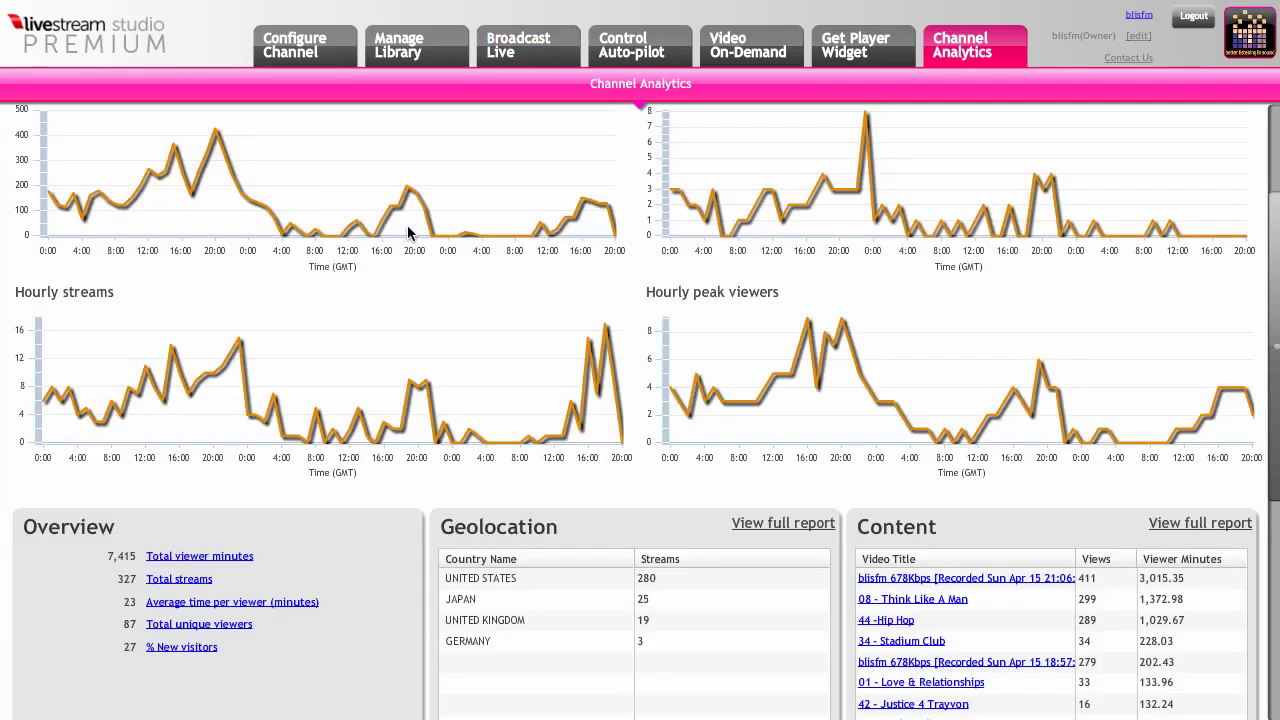
{"action": "scroll", "coordinate": [604, 354], "scroll_direction": "up", "scroll_amount": 3}
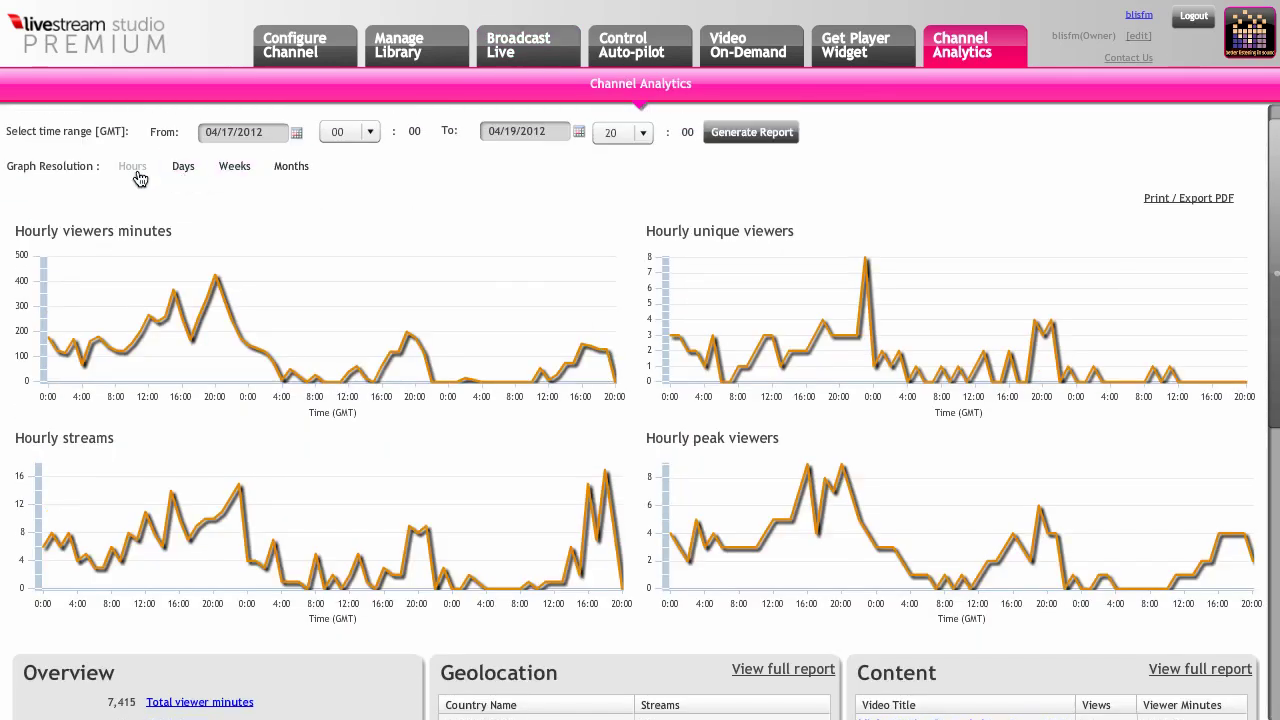
{"action": "left_click", "coordinate": [183, 172]}
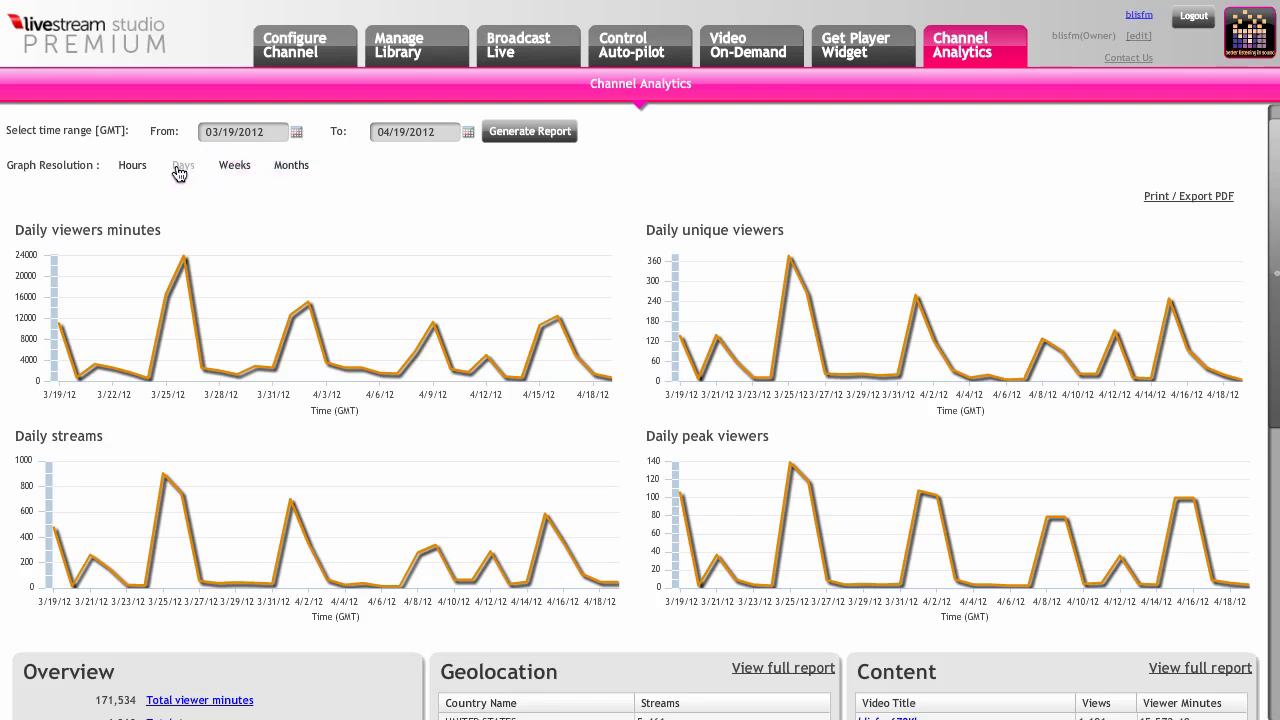
Regenerate the report from 11/01/2011 and review the Geolocation and Content tables
{"action": "left_click", "coordinate": [296, 133]}
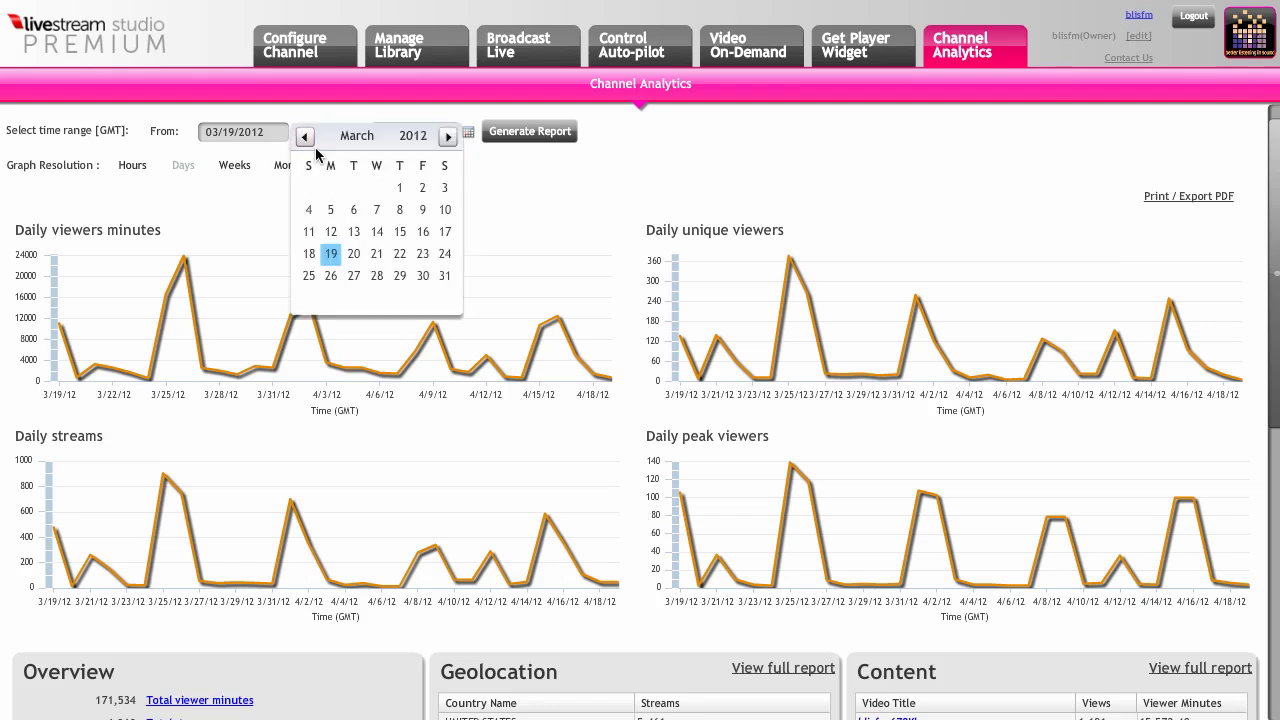
{"action": "left_click", "coordinate": [305, 137]}
{"action": "left_click", "coordinate": [306, 138]}
{"action": "left_click", "coordinate": [306, 138]}
{"action": "left_click", "coordinate": [306, 138]}
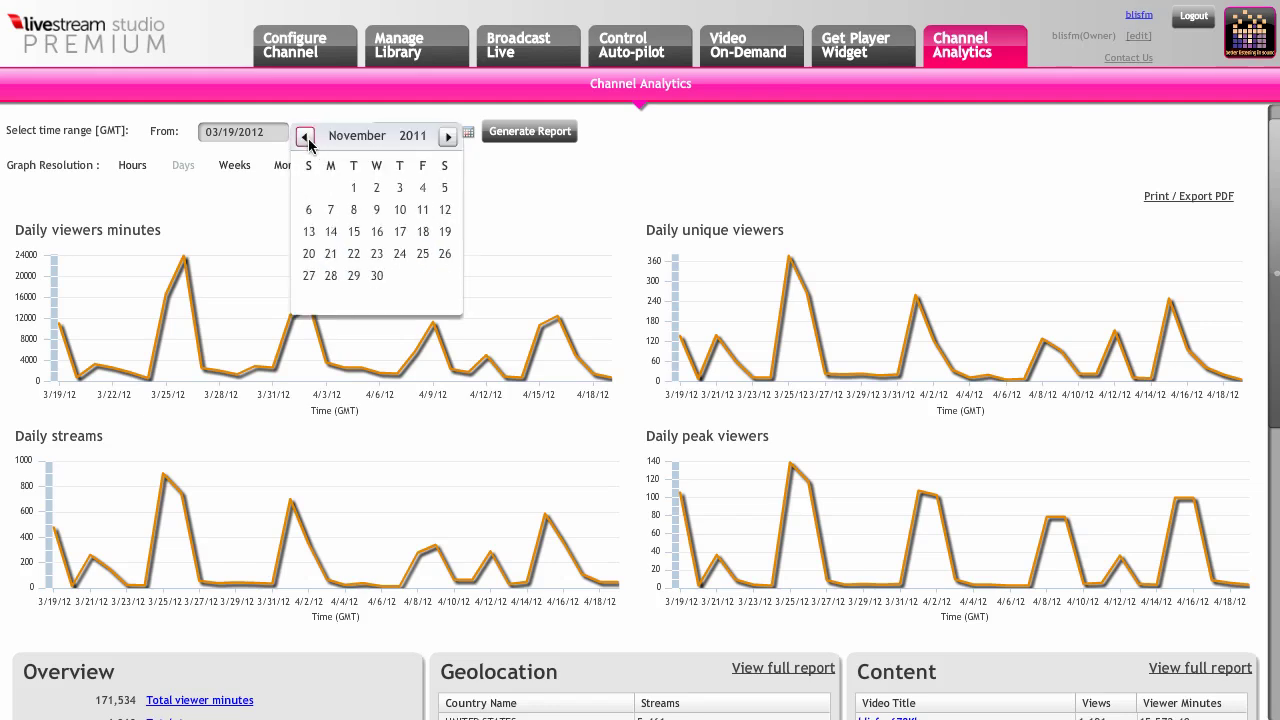
{"action": "left_click", "coordinate": [355, 189]}
{"action": "left_click", "coordinate": [556, 134]}
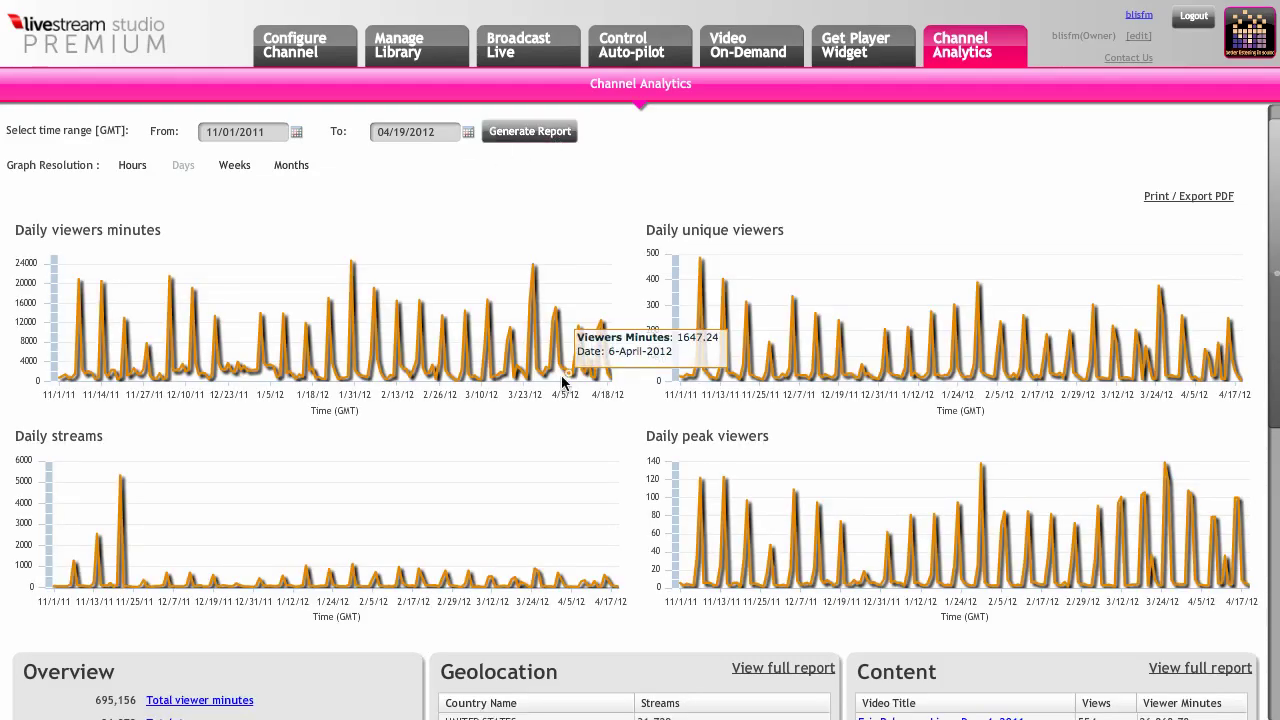
{"action": "scroll", "coordinate": [561, 375], "scroll_direction": "down", "scroll_amount": 5}
{"action": "scroll", "coordinate": [561, 380], "scroll_direction": "up", "scroll_amount": 2}
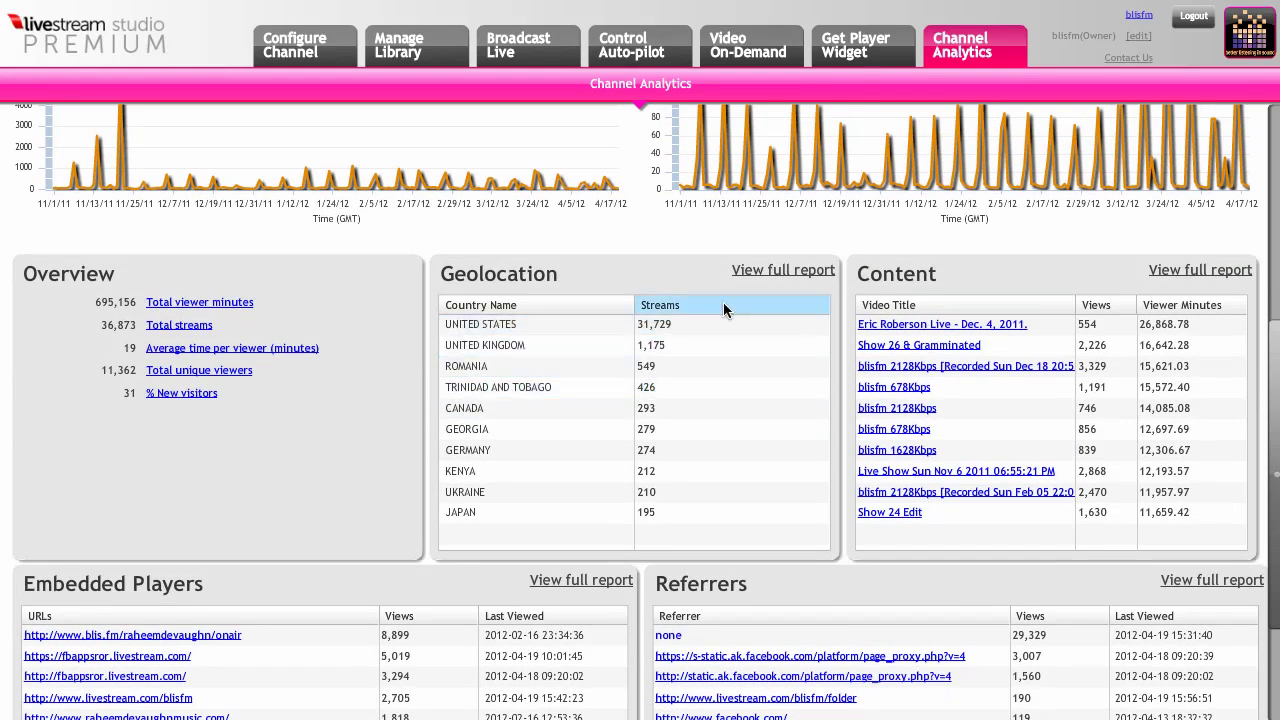
{"action": "left_click", "coordinate": [788, 271]}
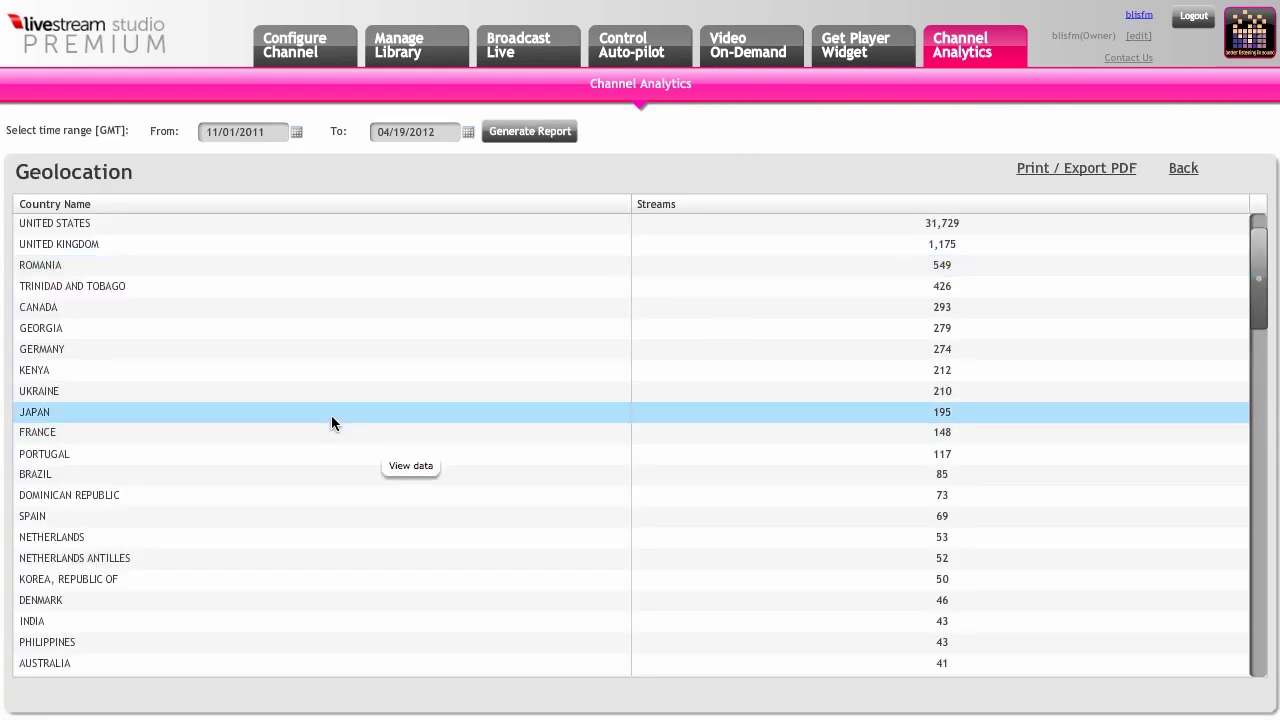
{"action": "scroll", "coordinate": [331, 417], "scroll_direction": "down", "scroll_amount": 10}
{"action": "scroll", "coordinate": [331, 415], "scroll_direction": "up", "scroll_amount": 10}
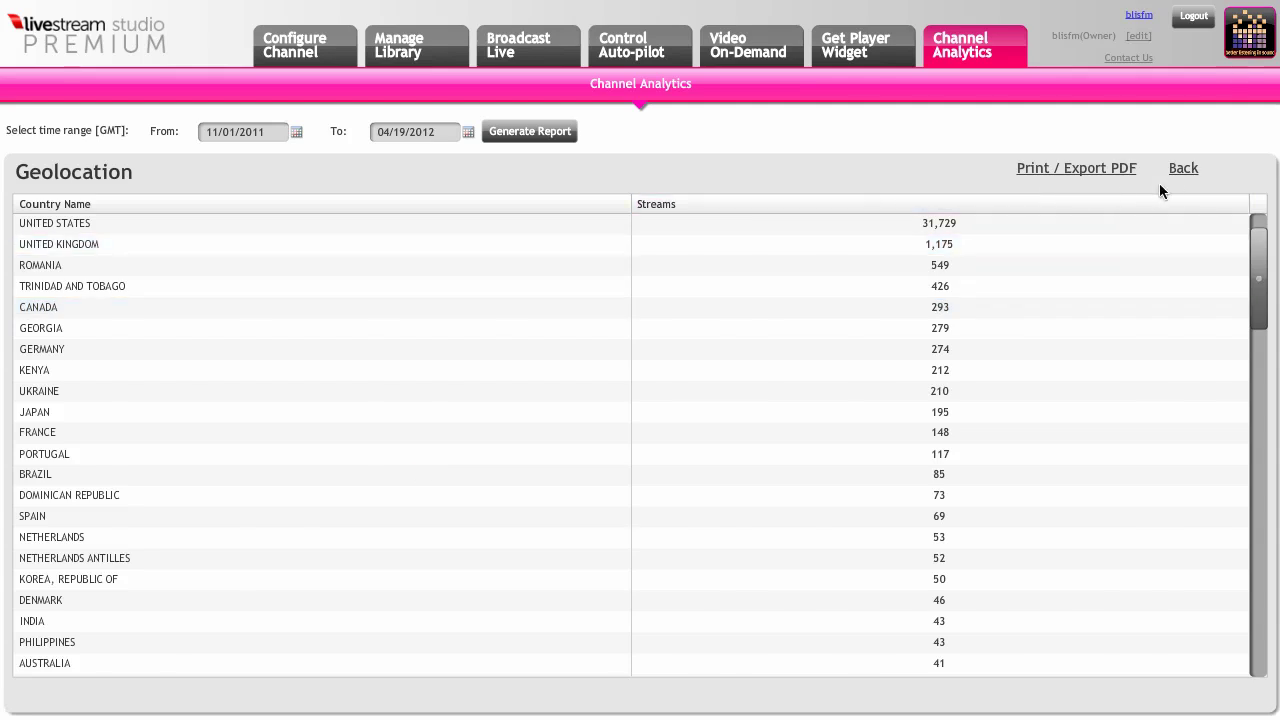
{"action": "left_click", "coordinate": [1182, 170]}
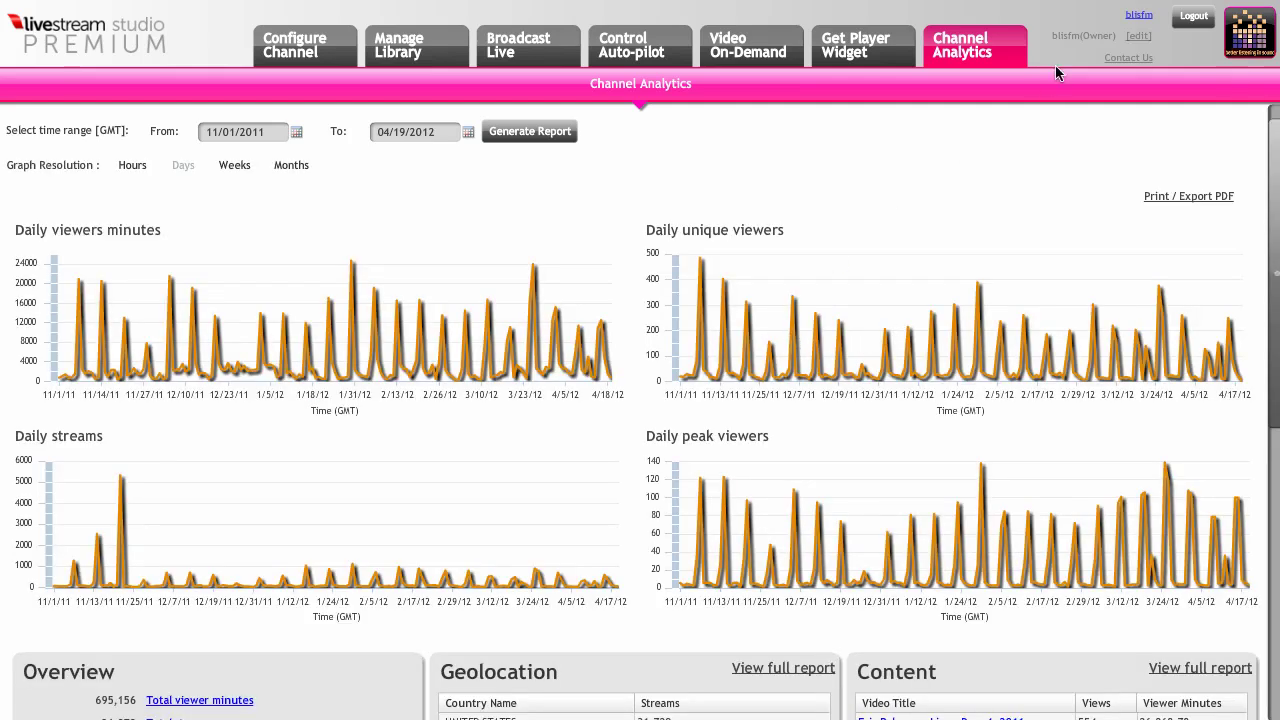